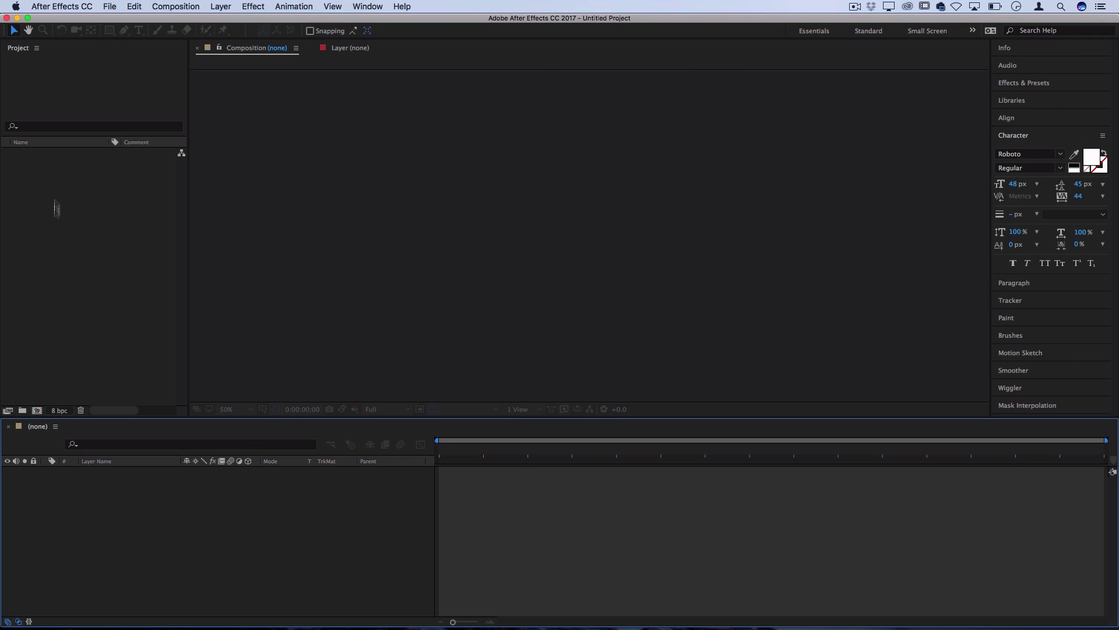
Create a new HDTV 1080 composition, 1920×1080 at 25 fps, named Comp 1
left_click(175, 6)
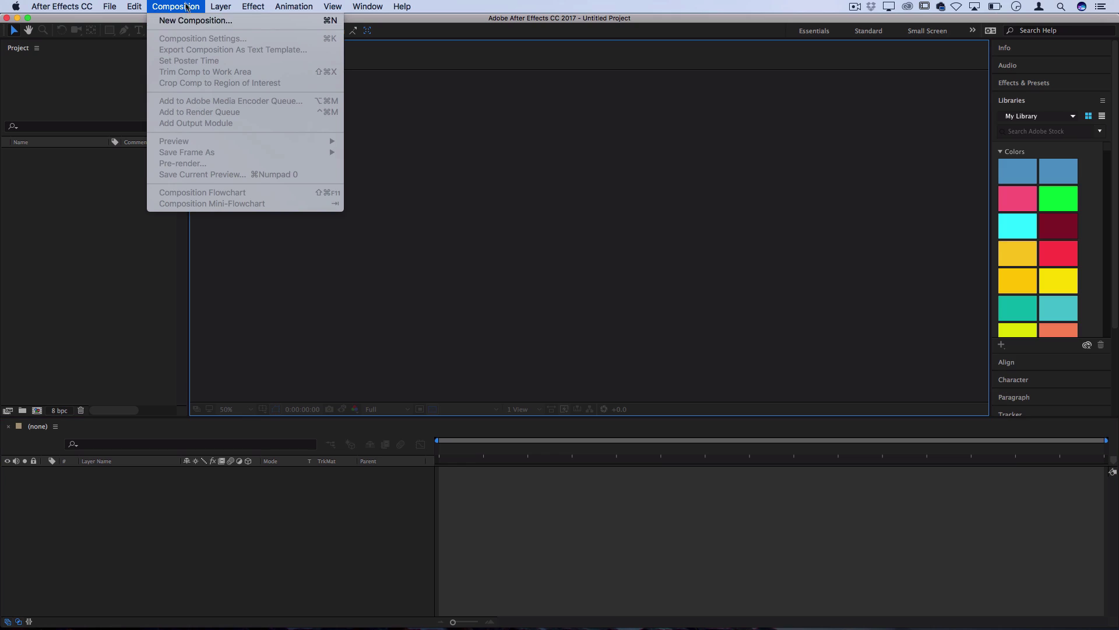
left_click(197, 21)
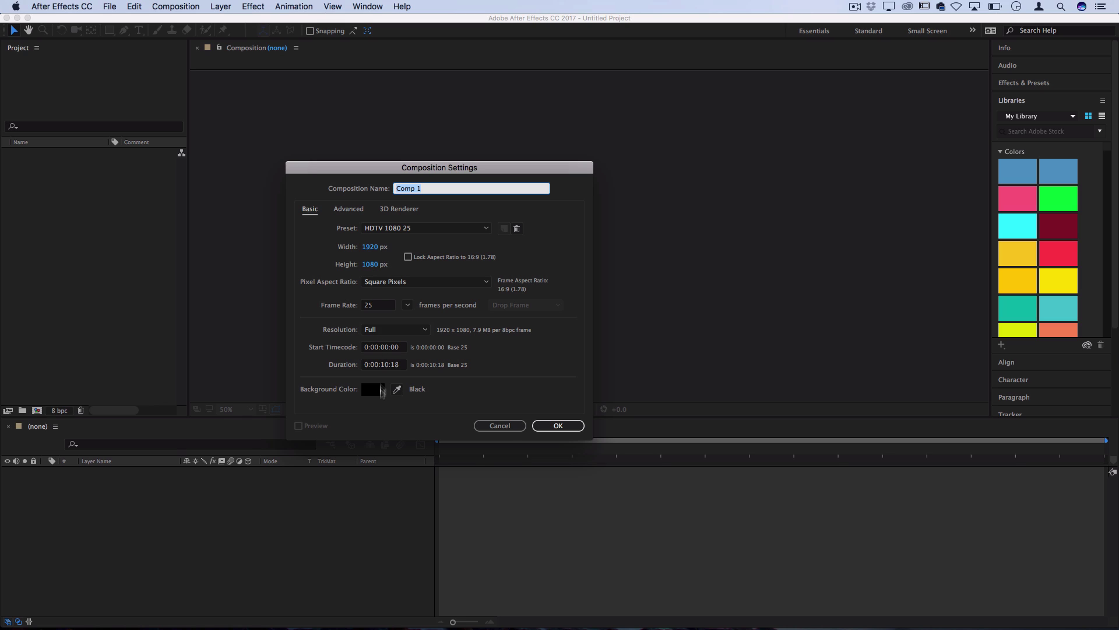
left_click(557, 426)
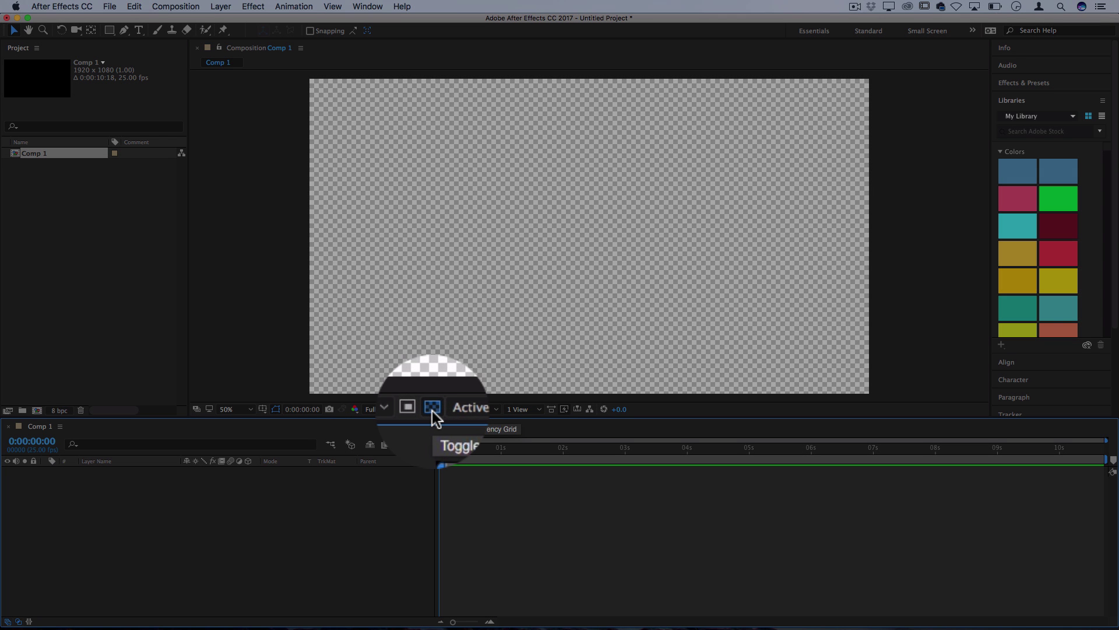
Turn off the transparency grid so the canvas shows a black background
left_click(432, 409)
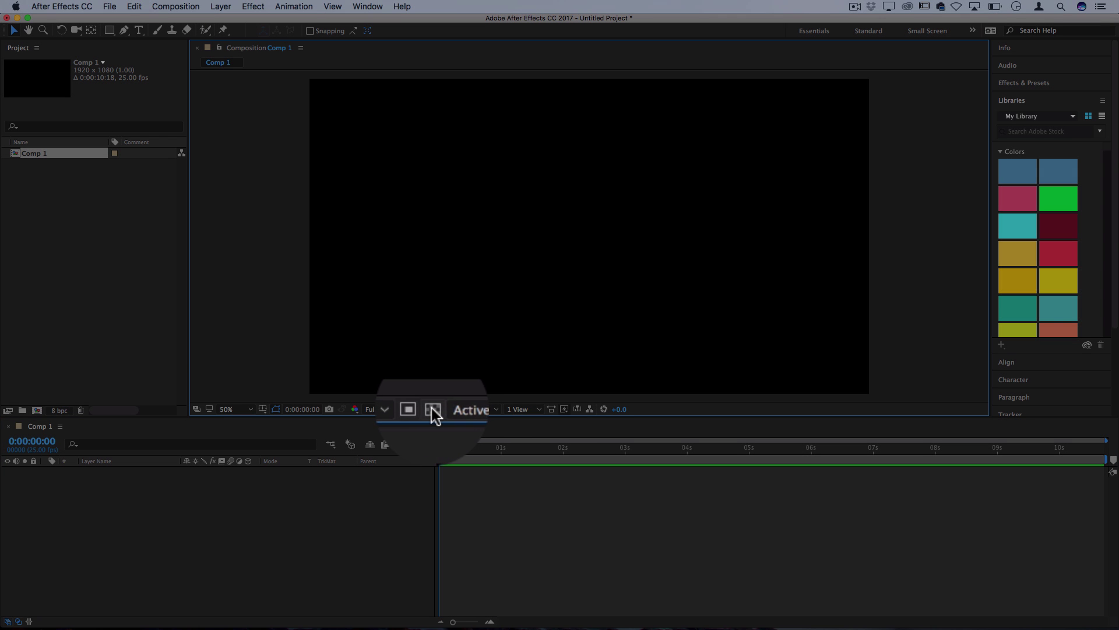
left_click(432, 408)
left_click(432, 409)
left_click(432, 409)
left_click(432, 409)
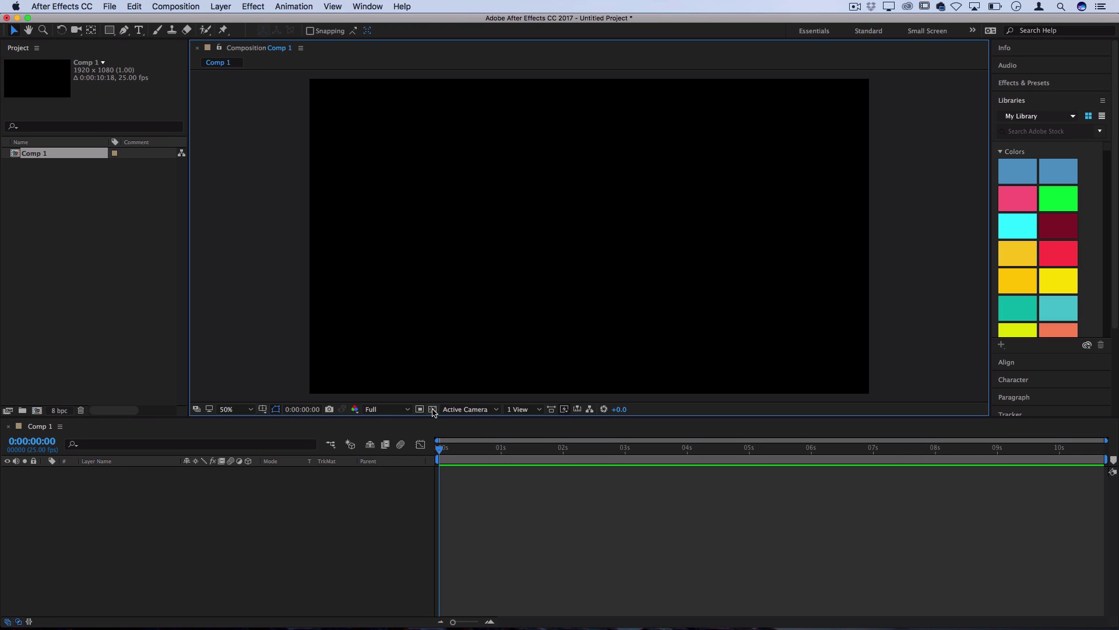
left_click(432, 408)
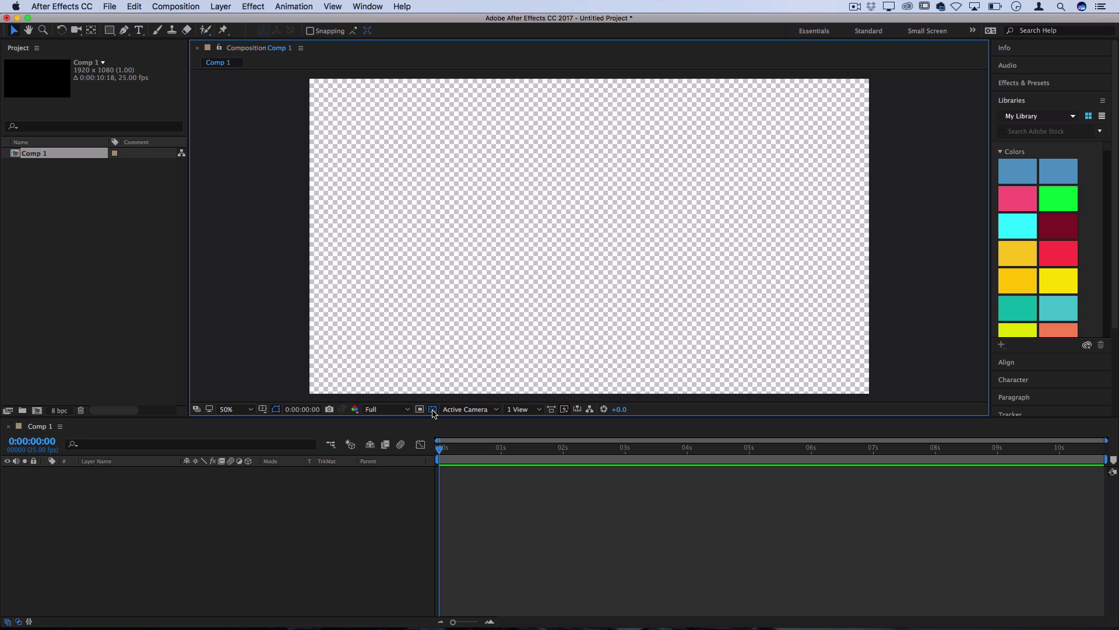
left_click(432, 409)
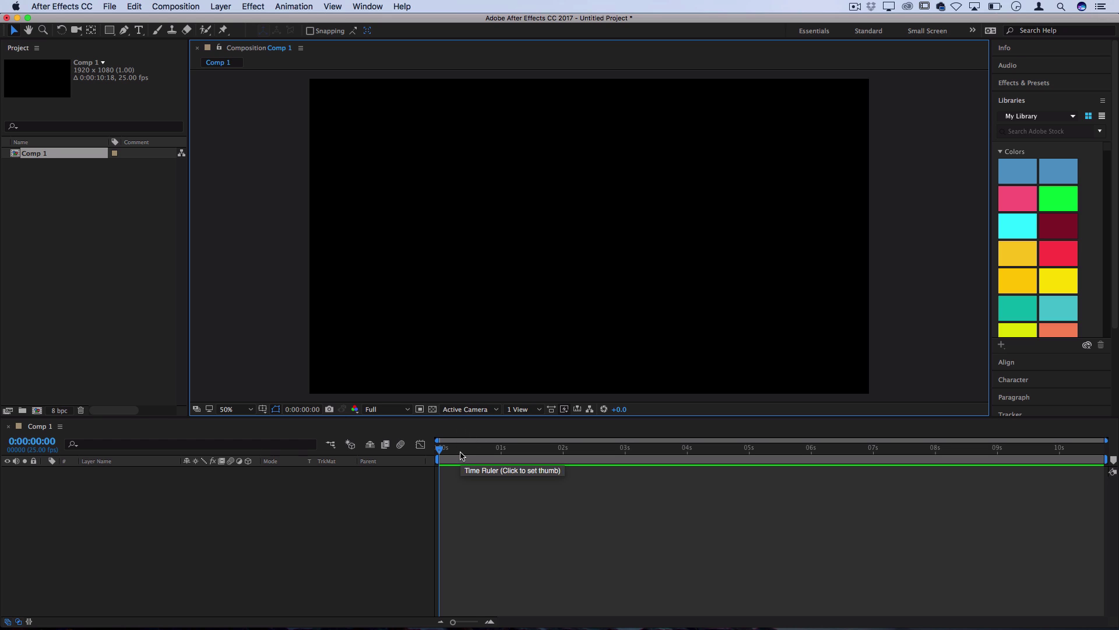
Add a full-frame solid coloured cyan 04C1E9, named Cyan Solid 1
left_click(220, 6)
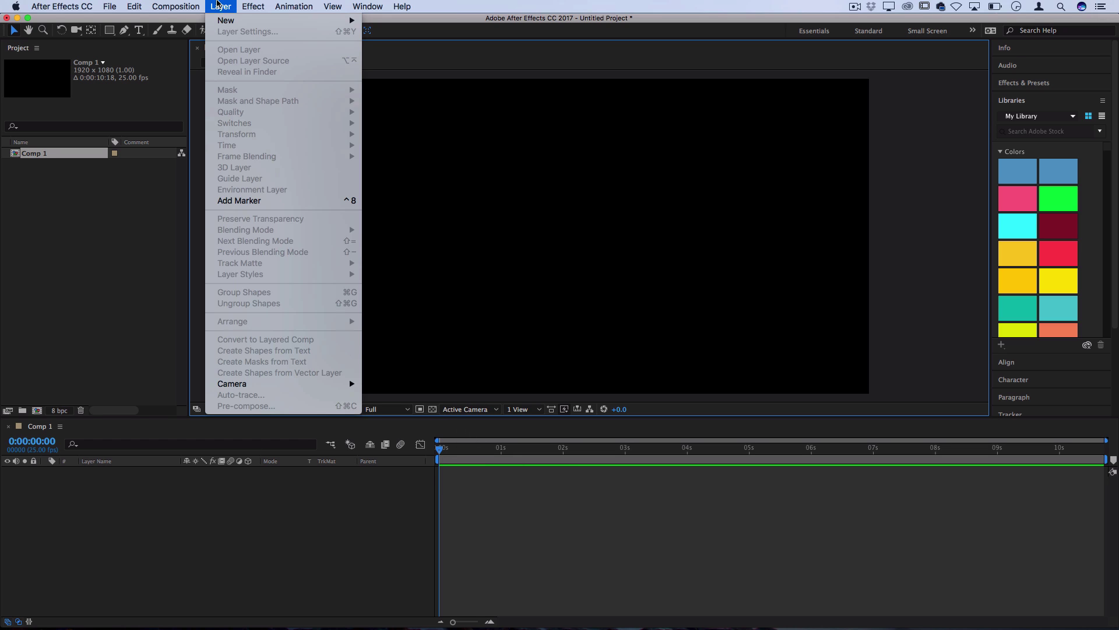
mouse_move(227, 23)
left_click(387, 35)
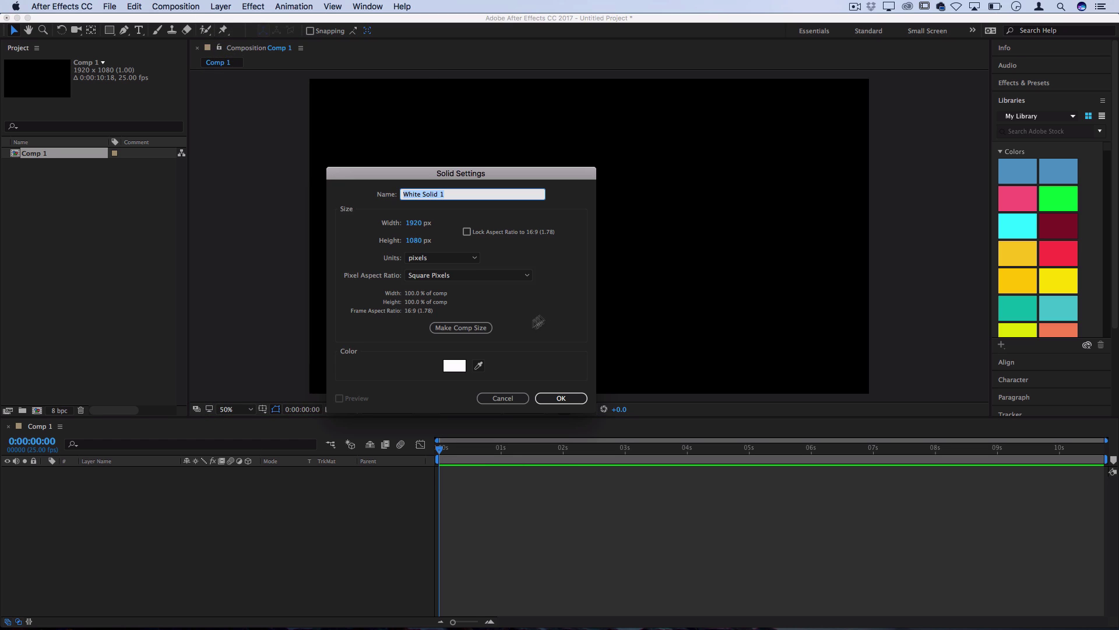
left_click(456, 366)
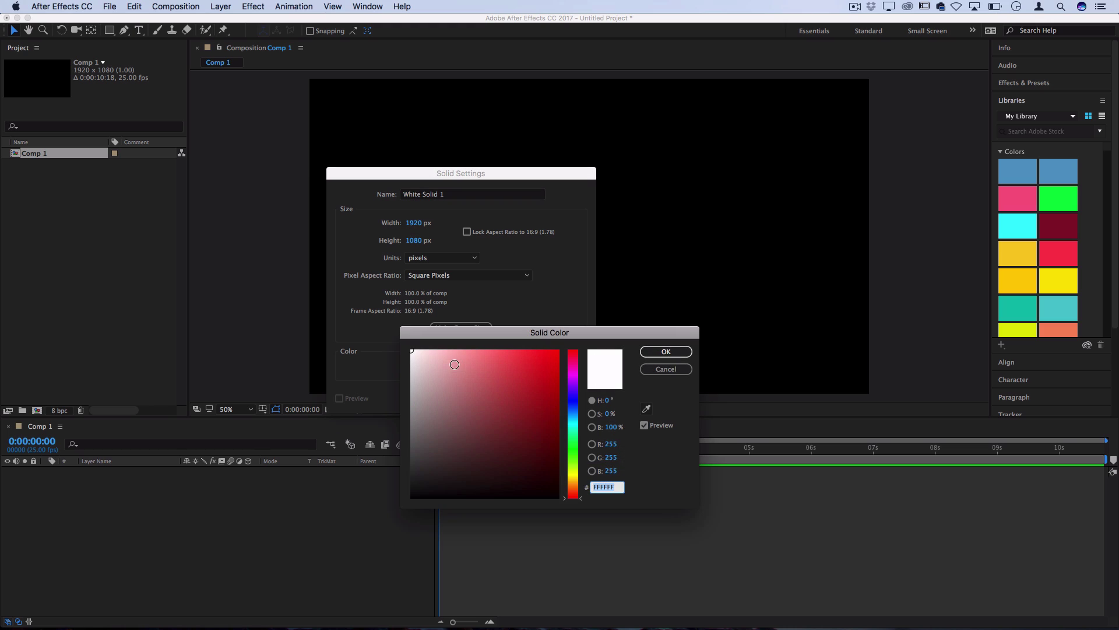
left_click(575, 421)
left_click_drag(543, 408, 556, 361)
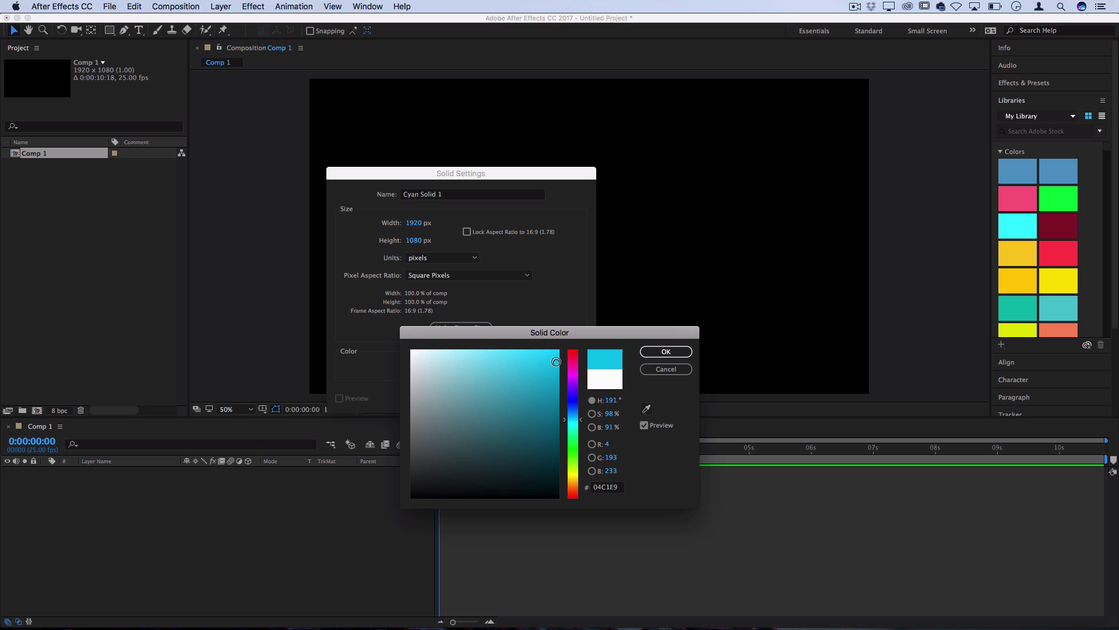
left_click(661, 357)
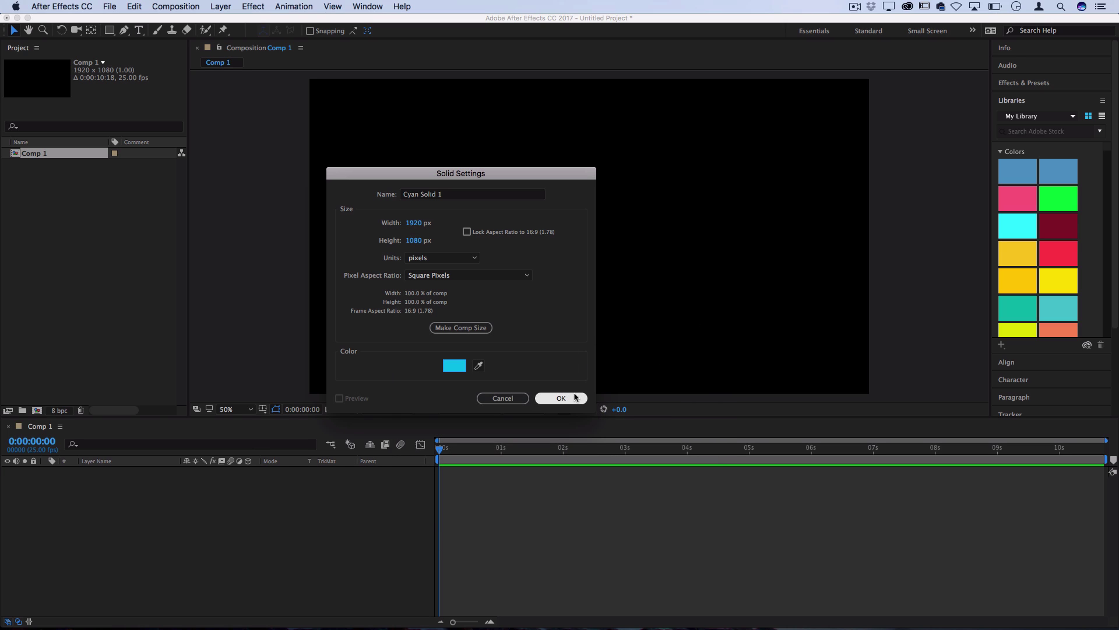
left_click(561, 398)
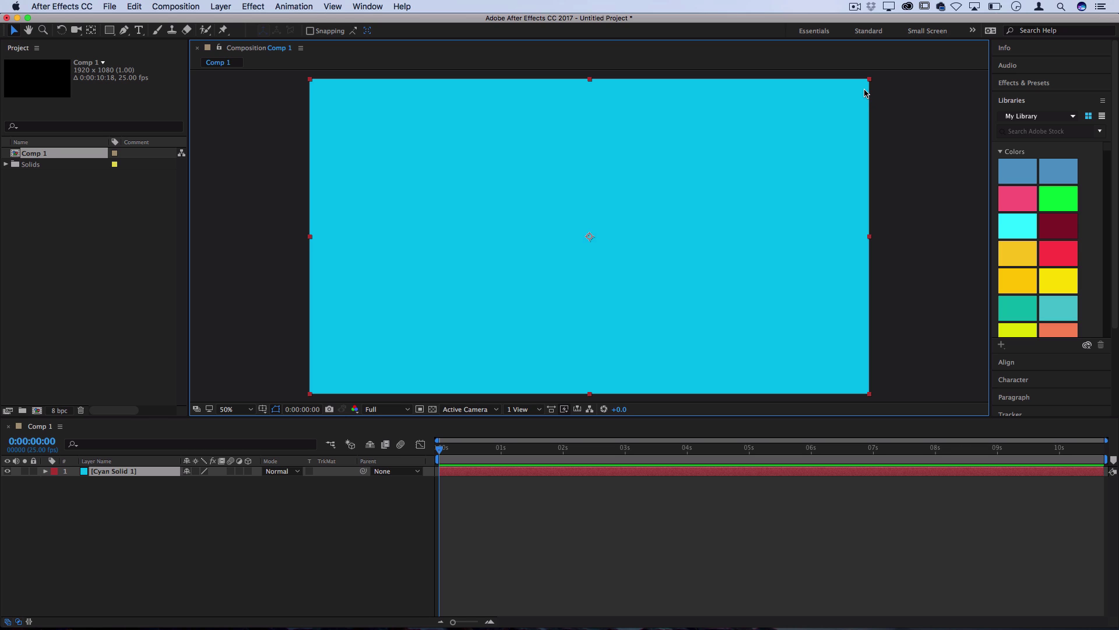
Scale the cyan solid down into a small bar in the lower left
left_click_drag(869, 80, 518, 330)
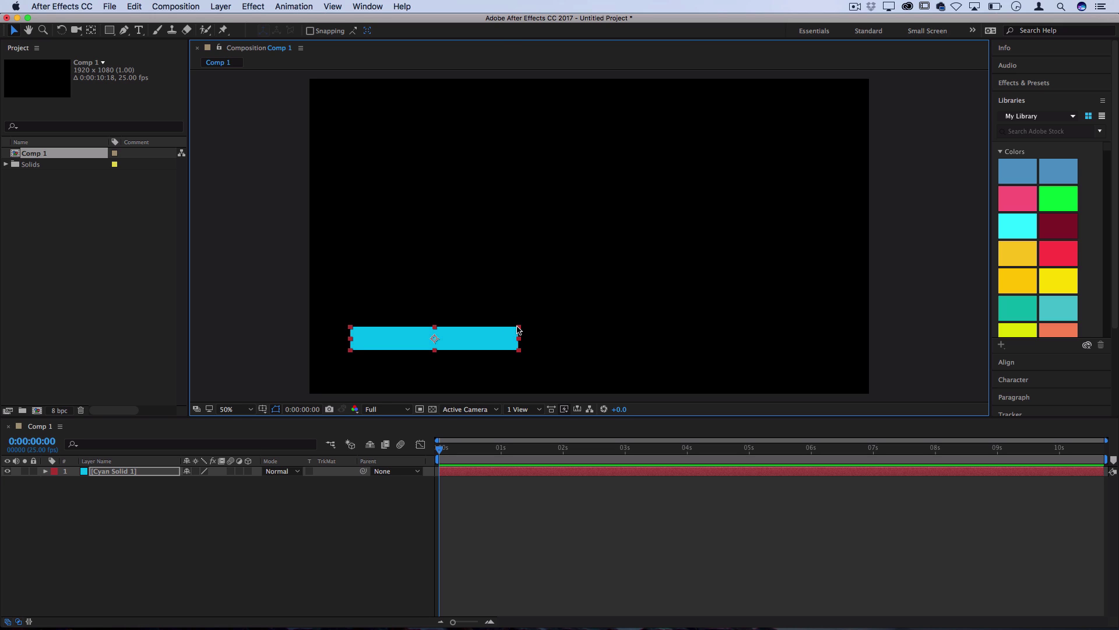
left_click(572, 382)
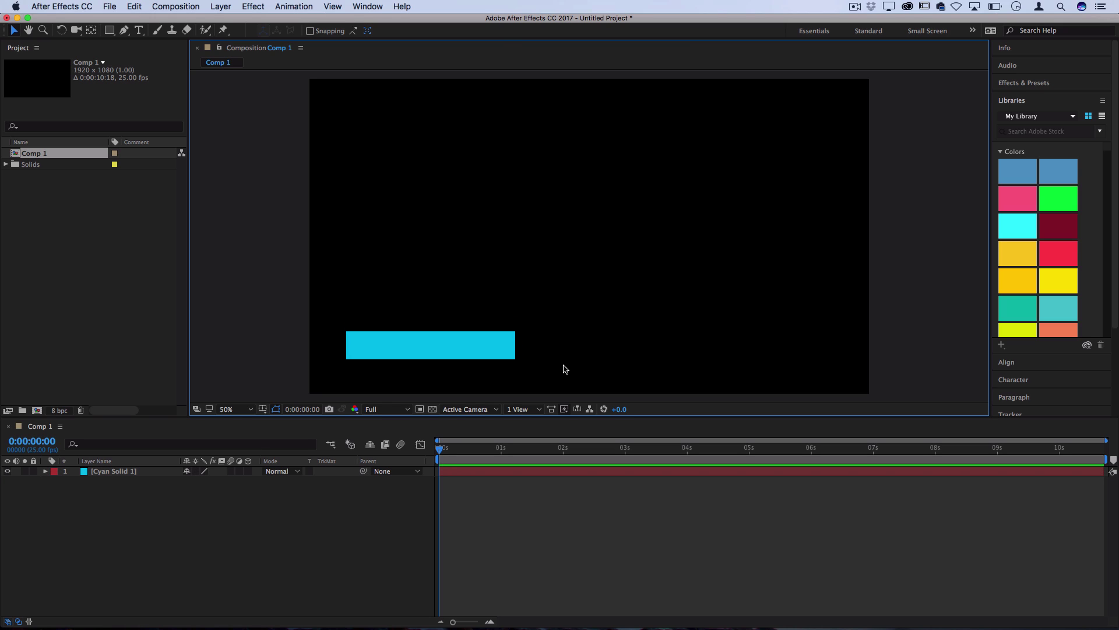
left_click(471, 344)
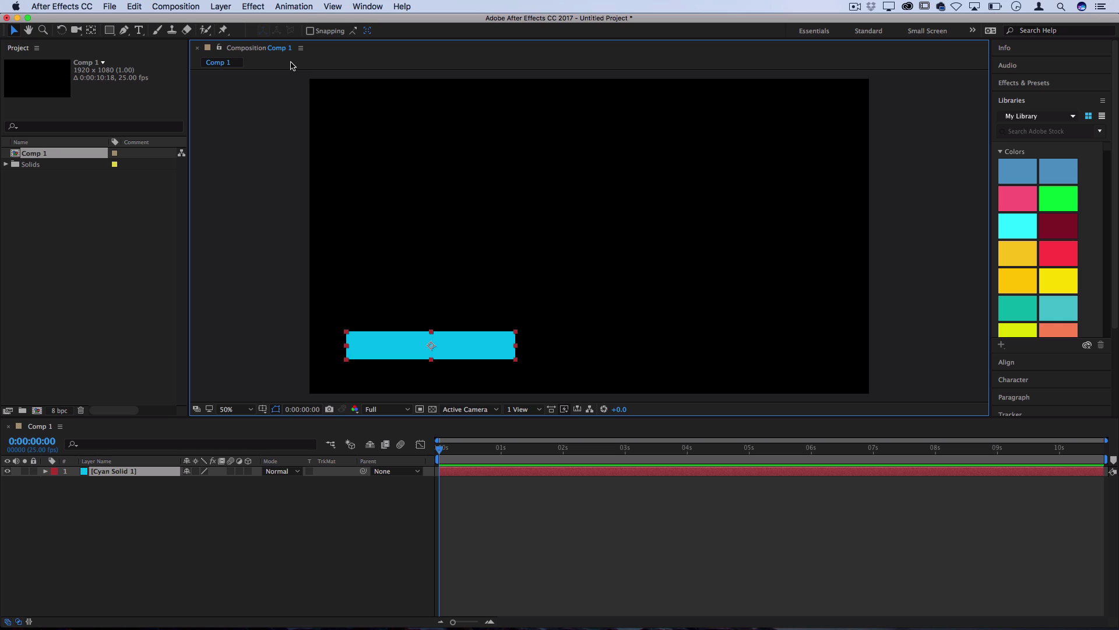
Recolour the solid to blue 178BC2, renaming it Royal Blue Solid 1
left_click(221, 7)
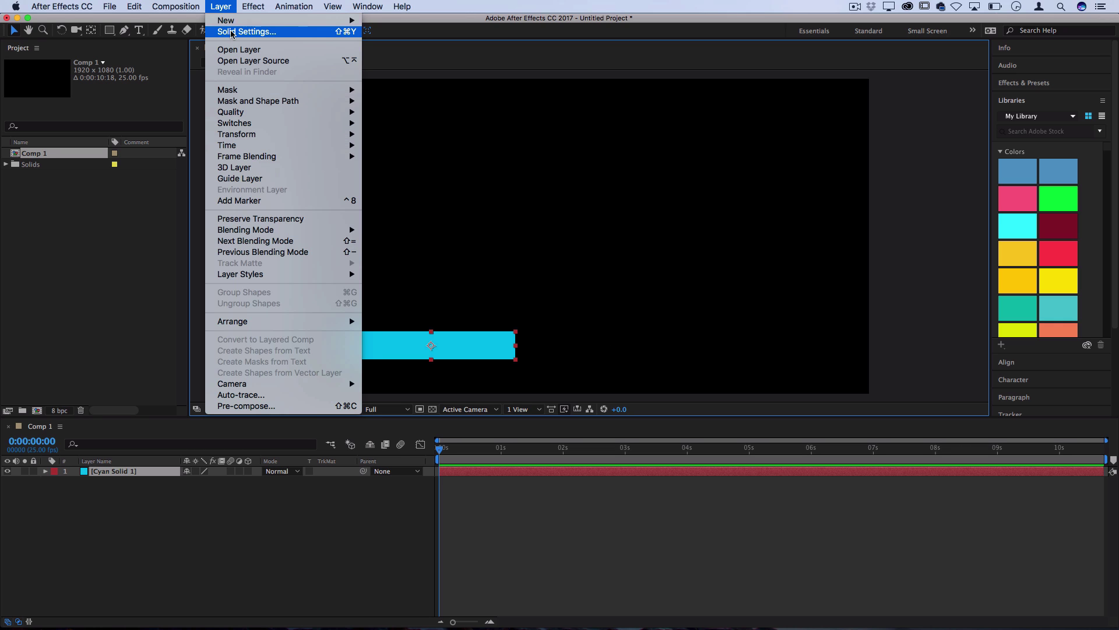
left_click(232, 32)
left_click(484, 378)
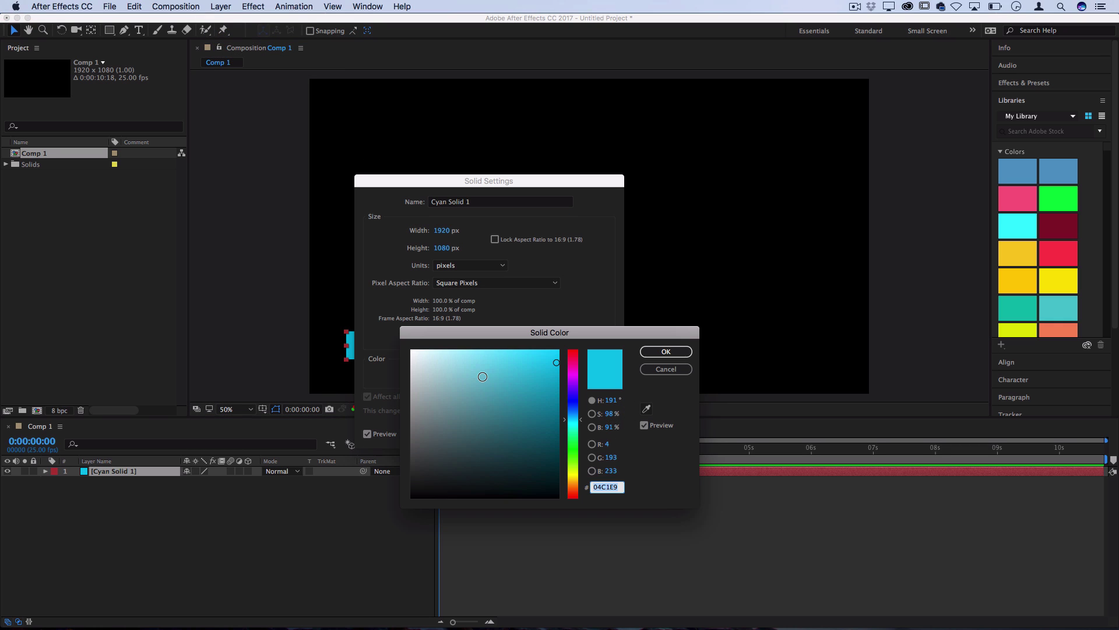
type("178BC2")
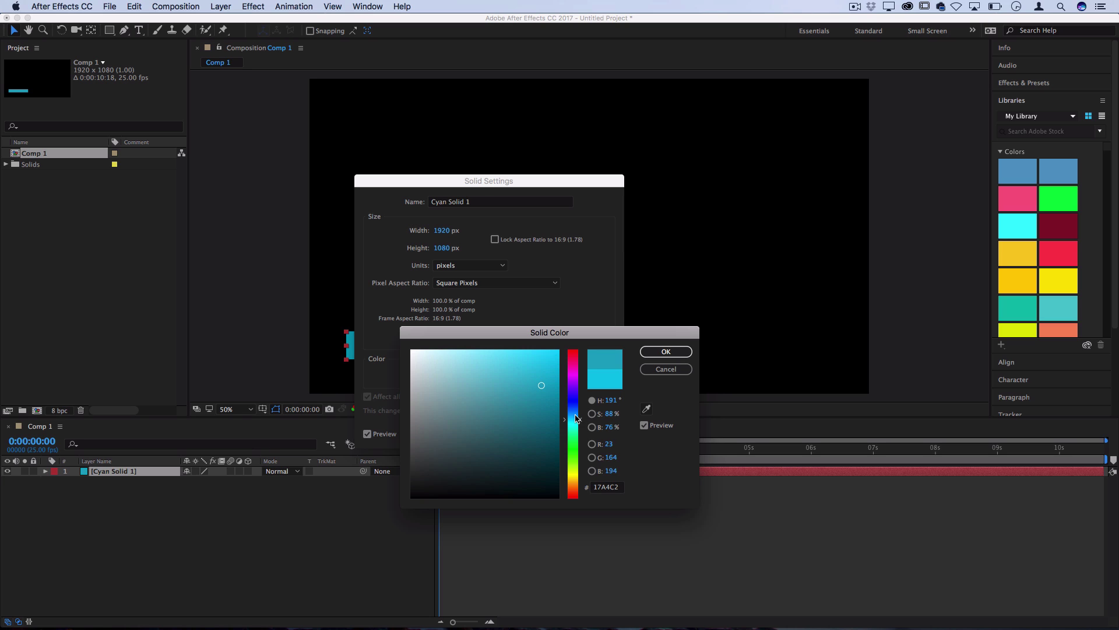
left_click(665, 352)
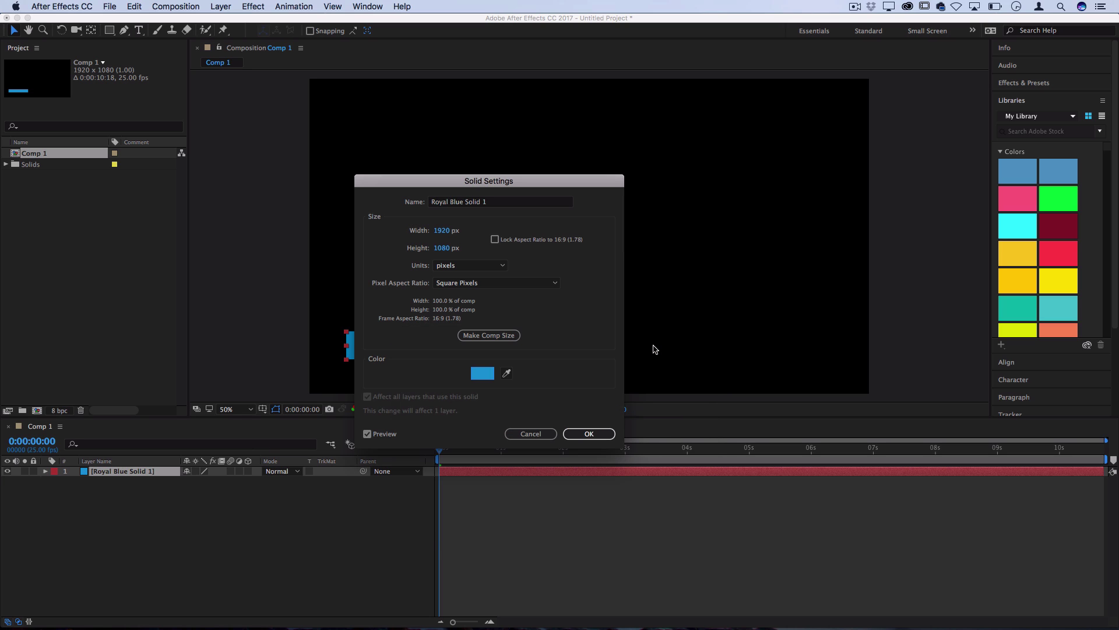
left_click(588, 433)
left_click(487, 387)
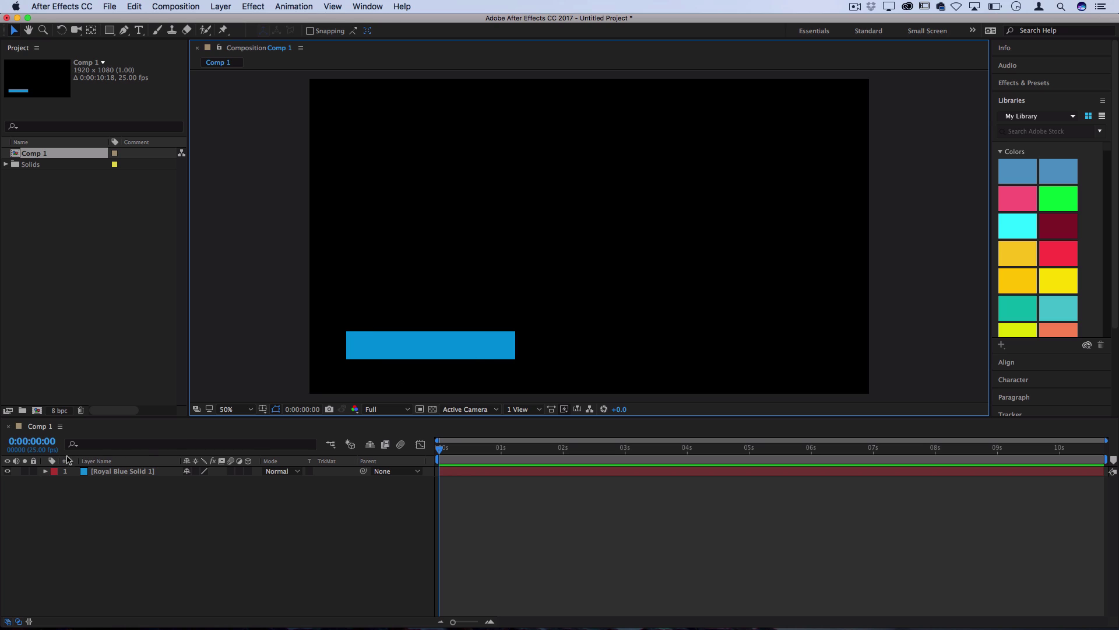
Set a Position keyframe at 0 s with the bar off-screen at x -307
left_click(45, 471)
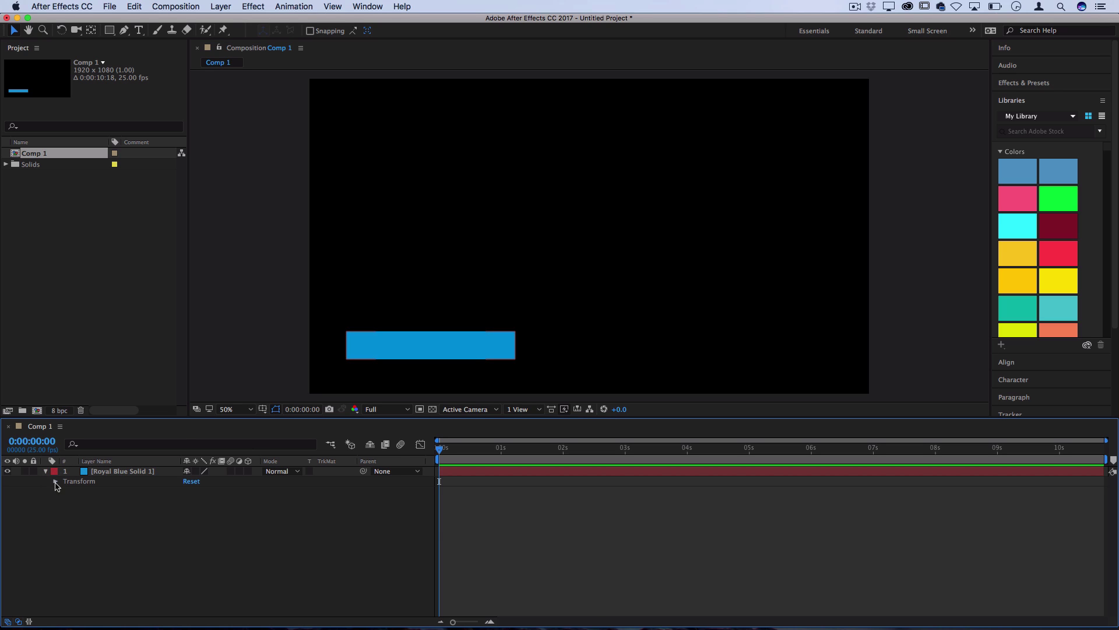
left_click(55, 481)
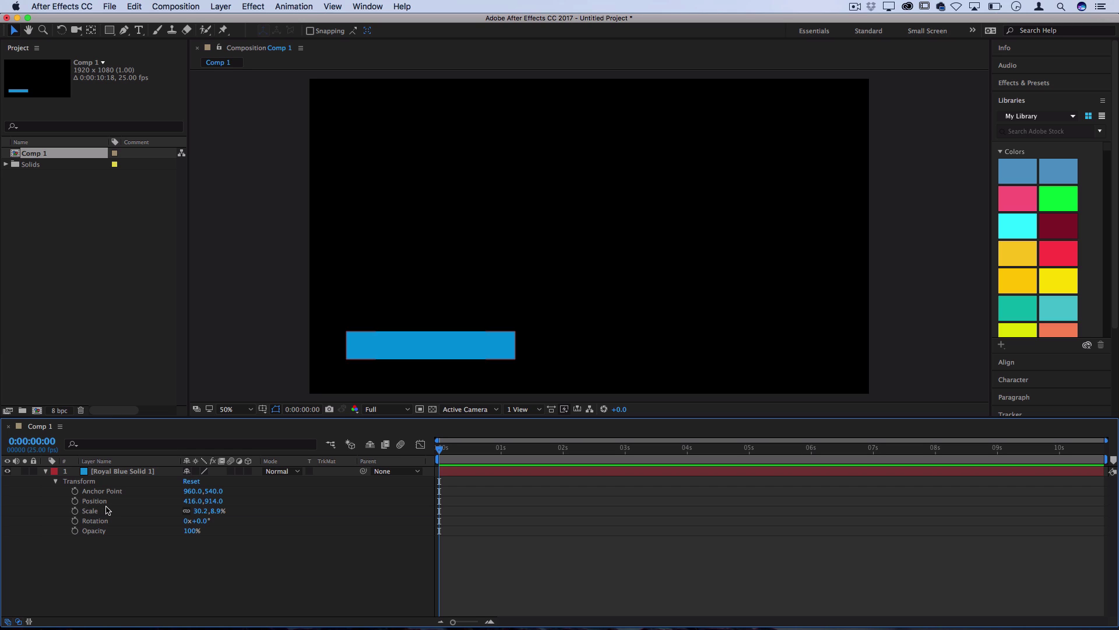
left_click(98, 503)
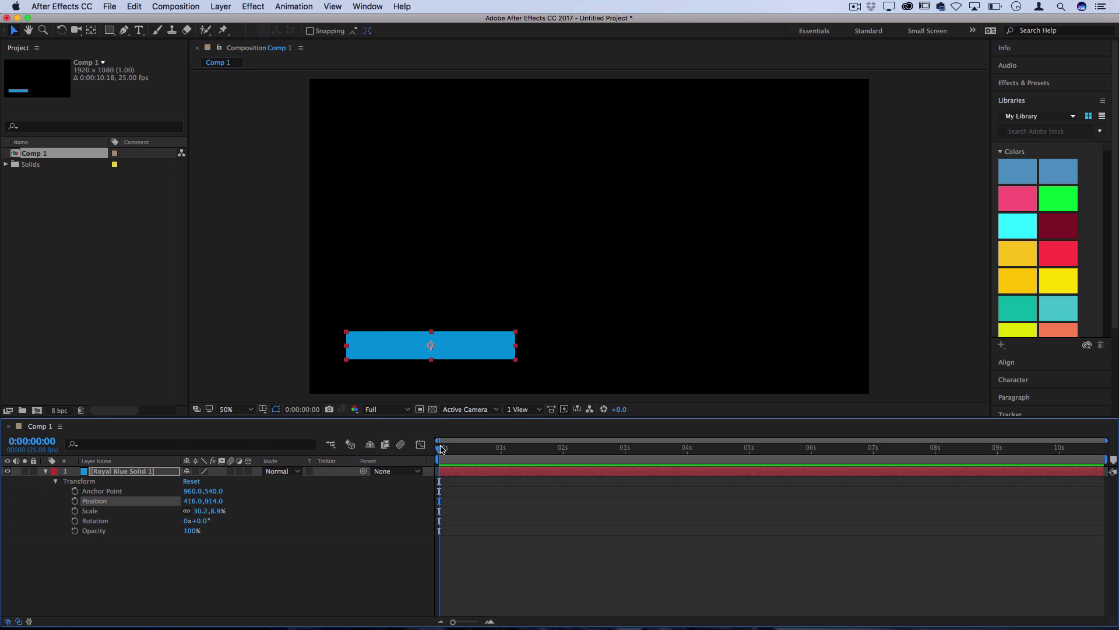
left_click(75, 502)
left_click(197, 502)
type("47")
key("Return")
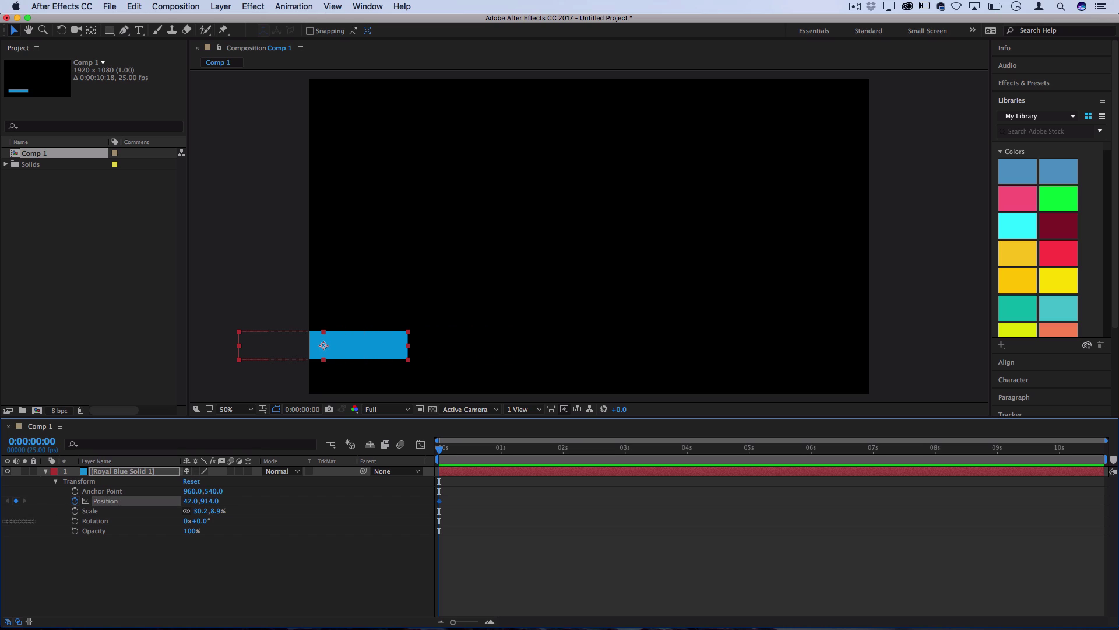
left_click_drag(193, 501, 480, 554)
Add a second Position keyframe at 0:00:00:23 with x 429, then preview the slide-in
left_click_drag(440, 451, 498, 450)
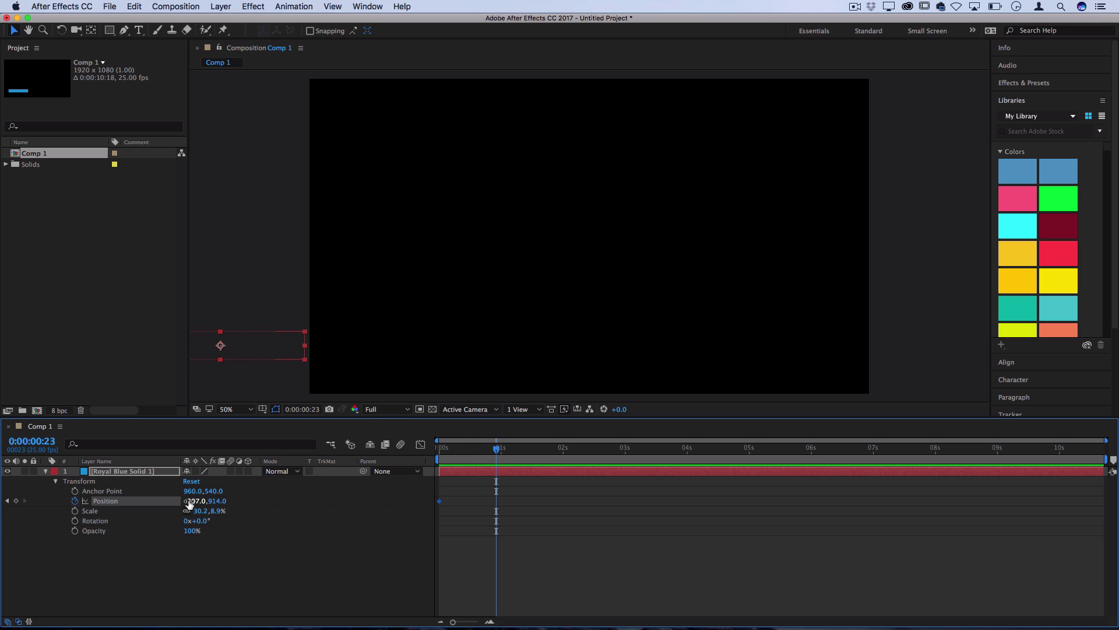
left_click_drag(188, 505, 498, 496)
left_click_drag(192, 500, 314, 505)
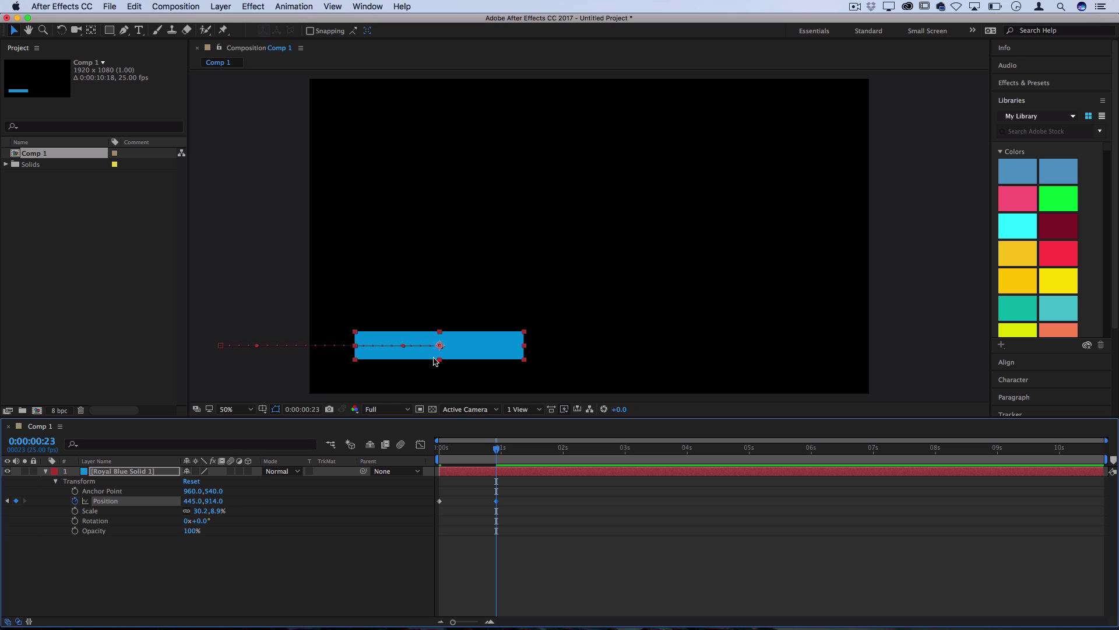
left_click_drag(196, 504, 186, 505)
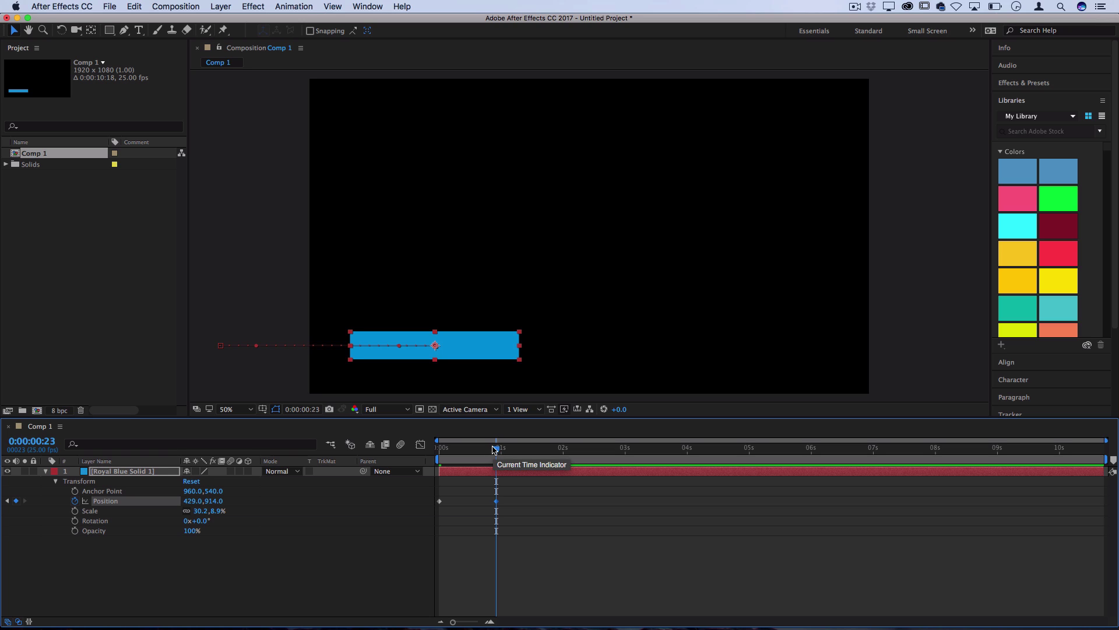
left_click_drag(494, 451, 380, 450)
key("space")
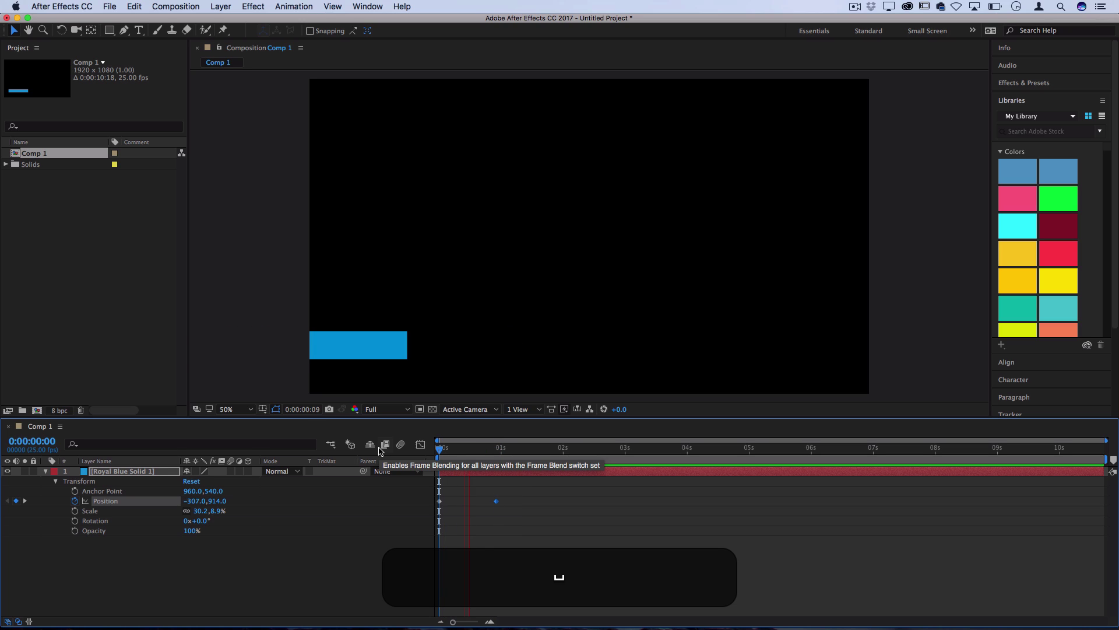
key("space")
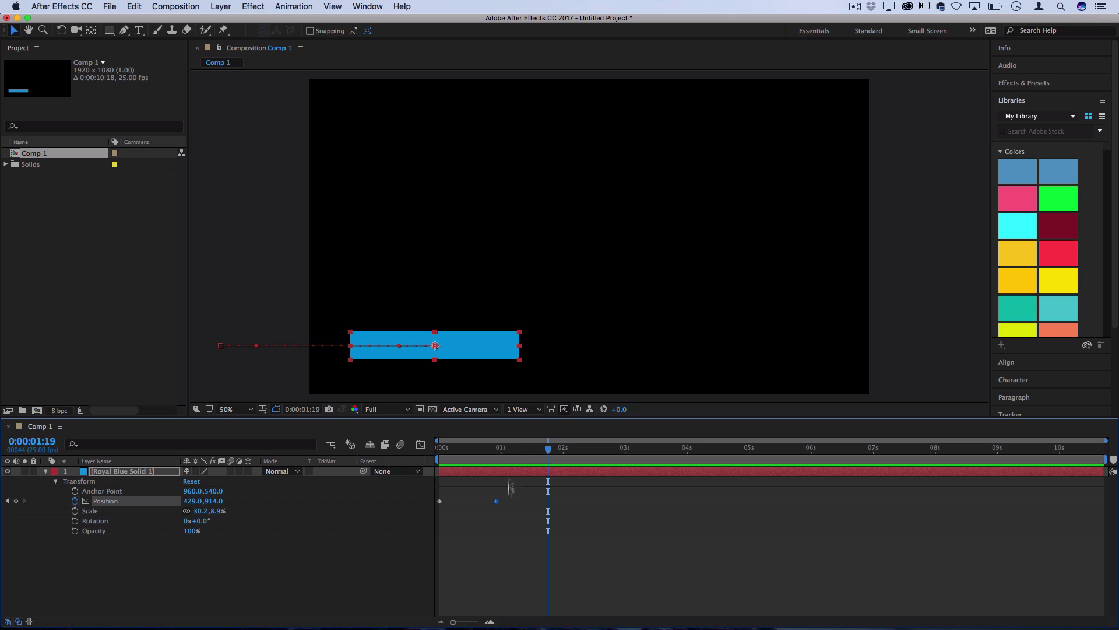
Apply Easy Ease to both Position keyframes in the Graph Editor and preview
left_click(517, 536)
left_click_drag(512, 520, 421, 483)
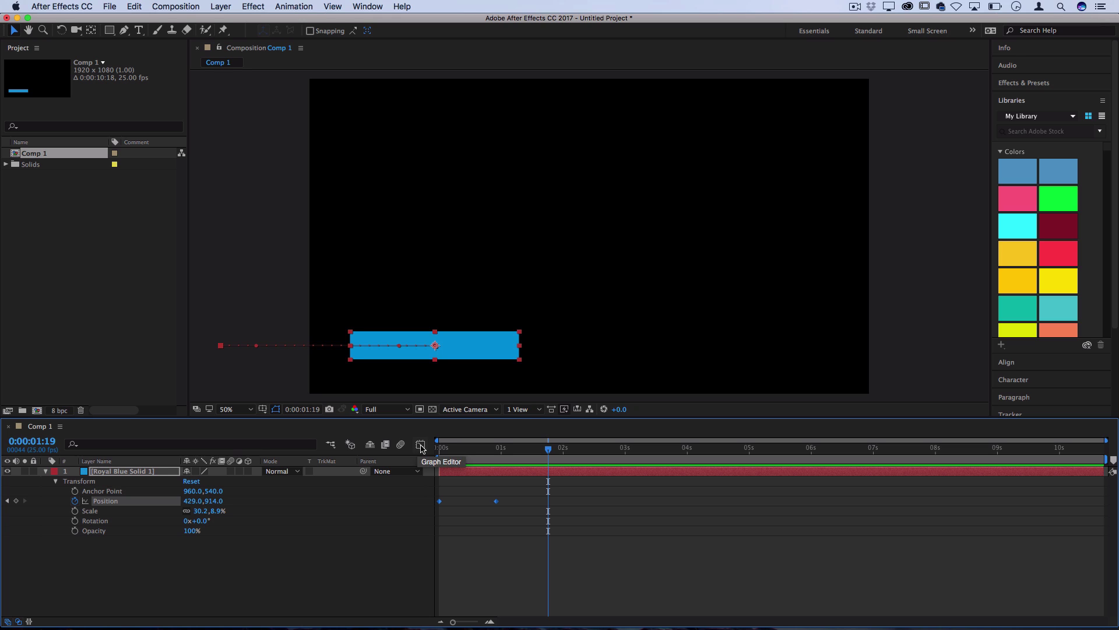
left_click(421, 445)
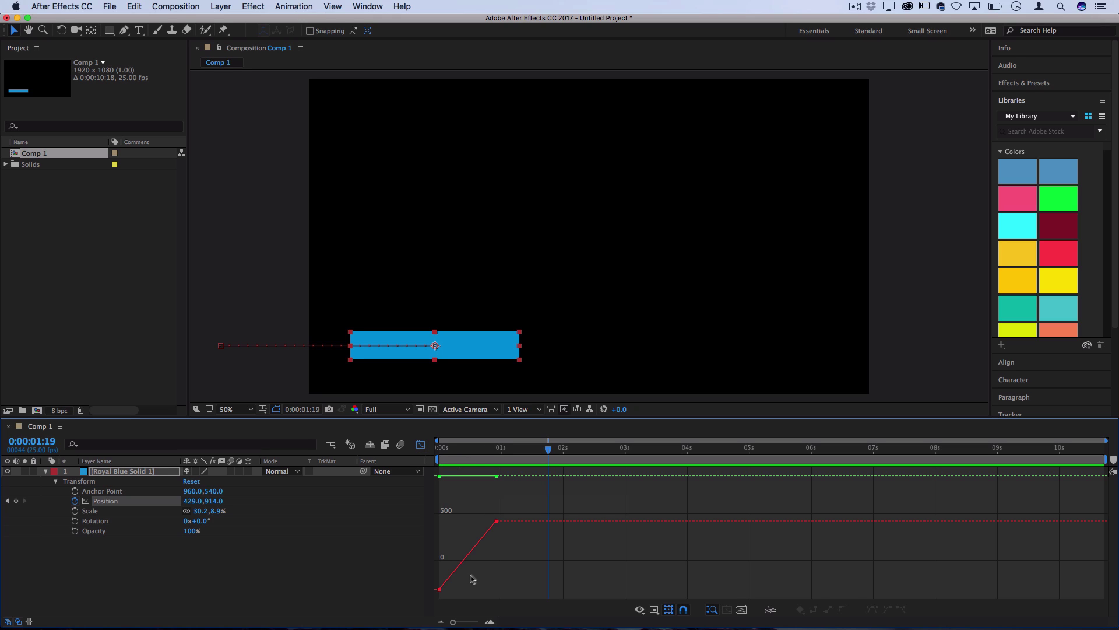
mouse_move(440, 592)
mouse_move(497, 522)
key("Page_Up")
key("Page_Up")
key("Page_Up")
key("Page_Up")
key("Page_Up")
key("Page_Up")
key("Page_Up")
key("Page_Up")
key("Page_Up")
key("Page_Up")
key("Page_Up")
key("Page_Up")
key("Page_Up")
key("Page_Up")
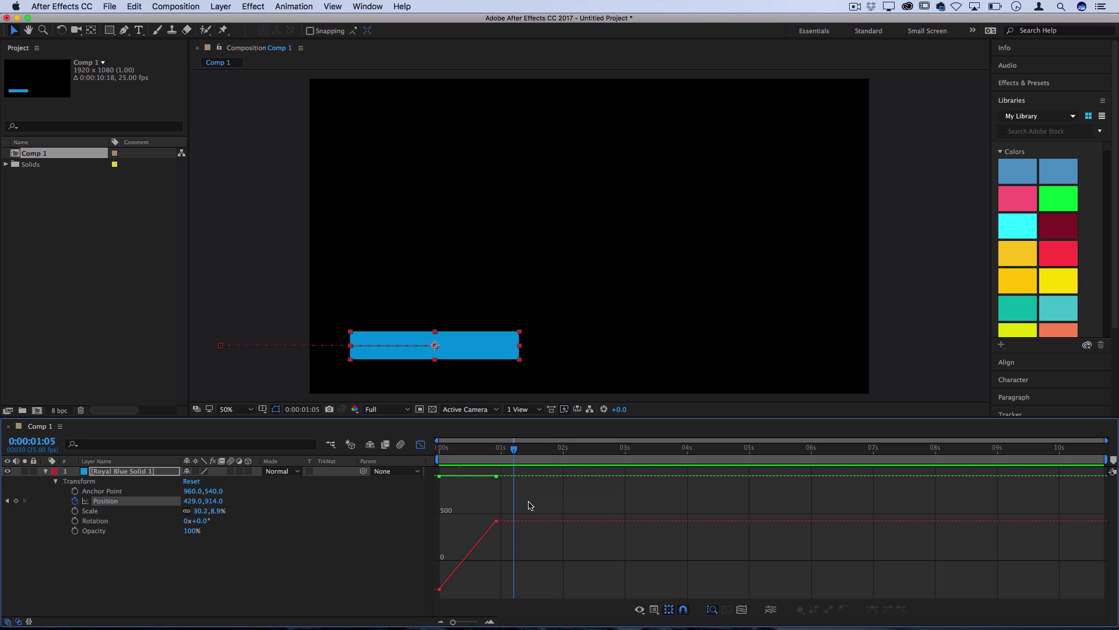
left_click_drag(530, 502, 412, 612)
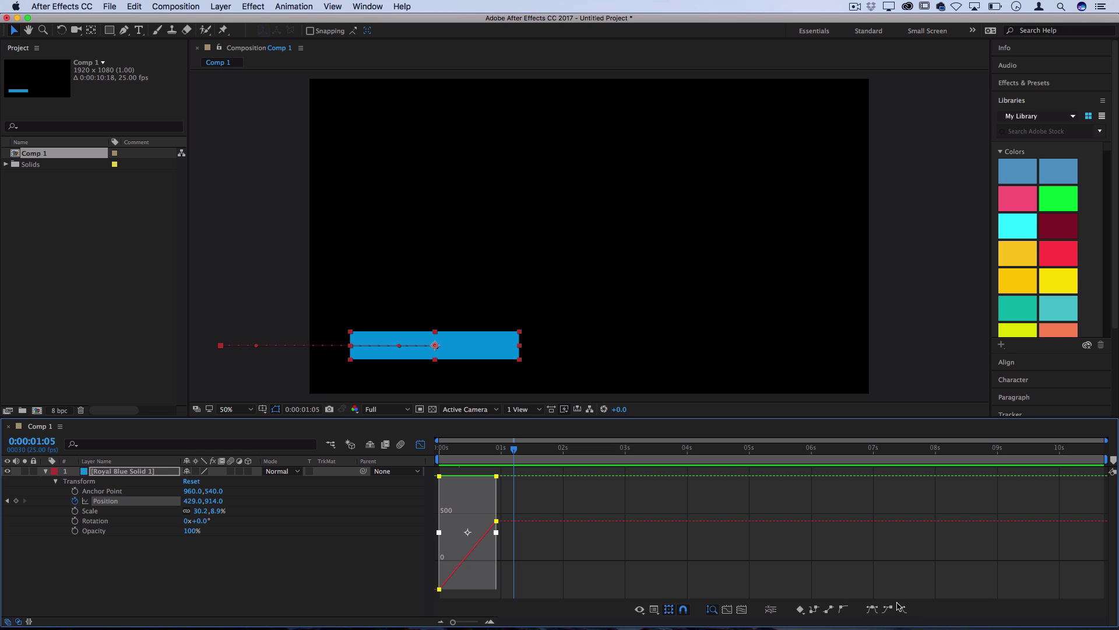
left_click(872, 610)
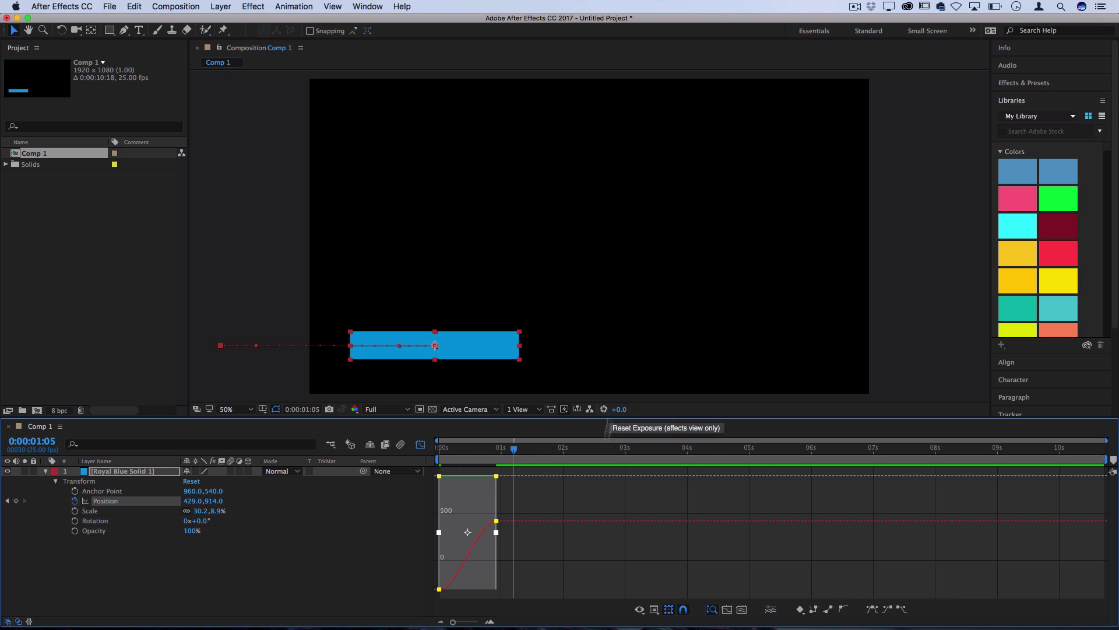
left_click_drag(514, 449, 279, 448)
key("space")
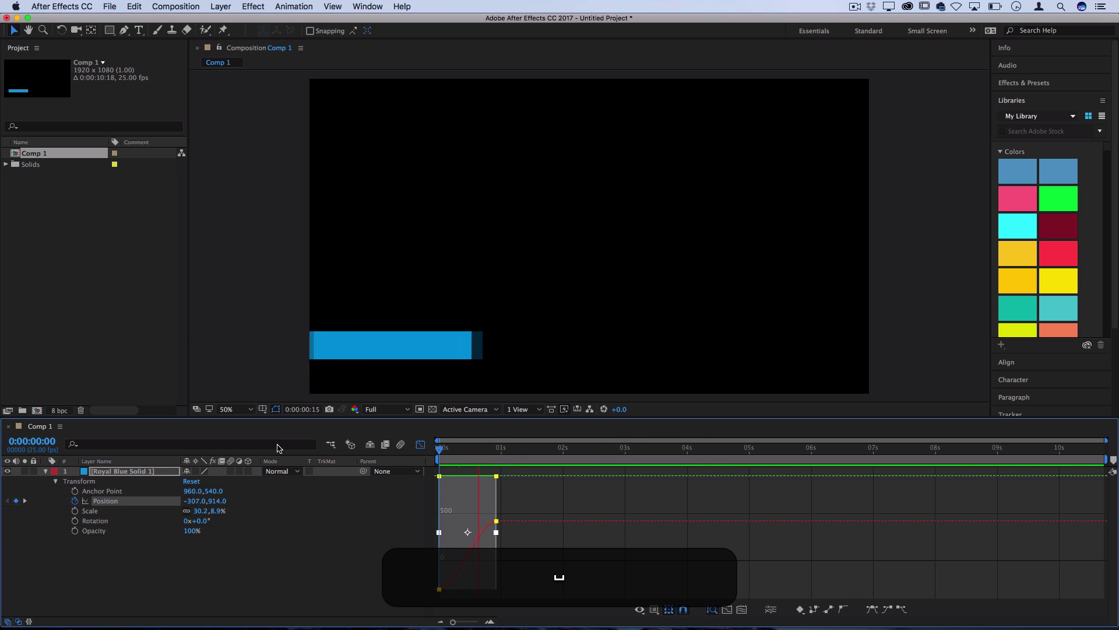
Give the second keyframe 80% incoming and 20% outgoing influence, then preview
right_click(496, 522)
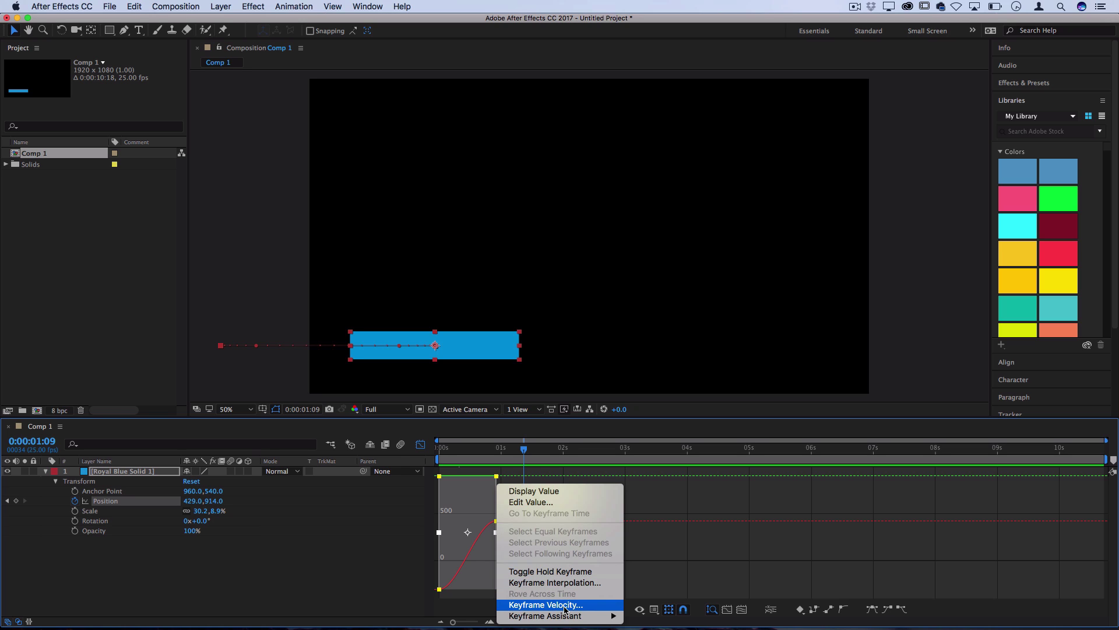
left_click(545, 605)
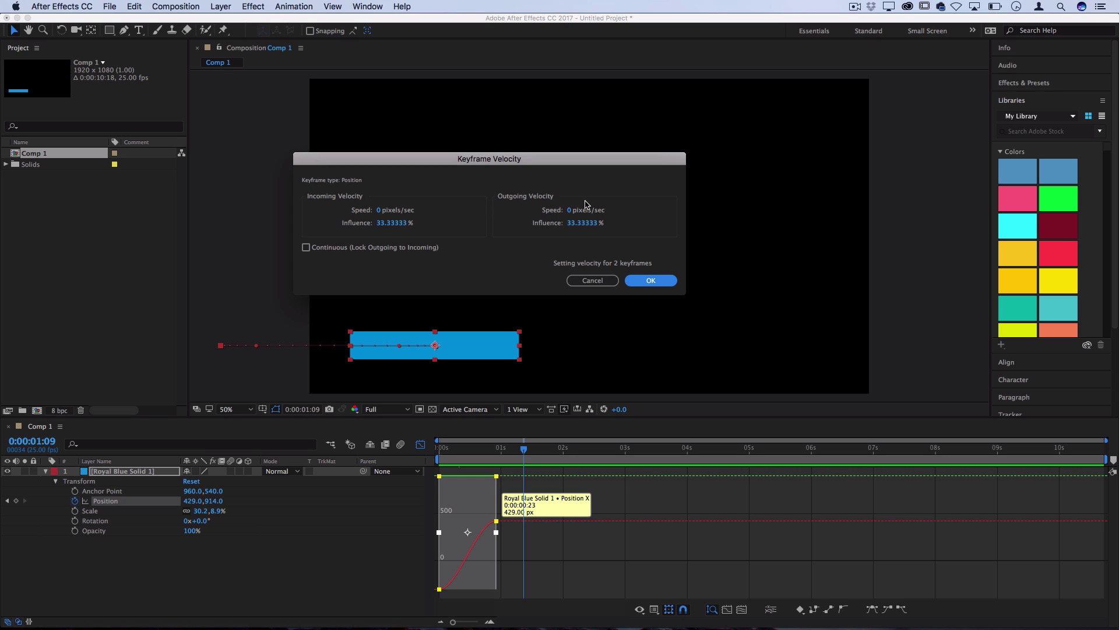
left_click(376, 225)
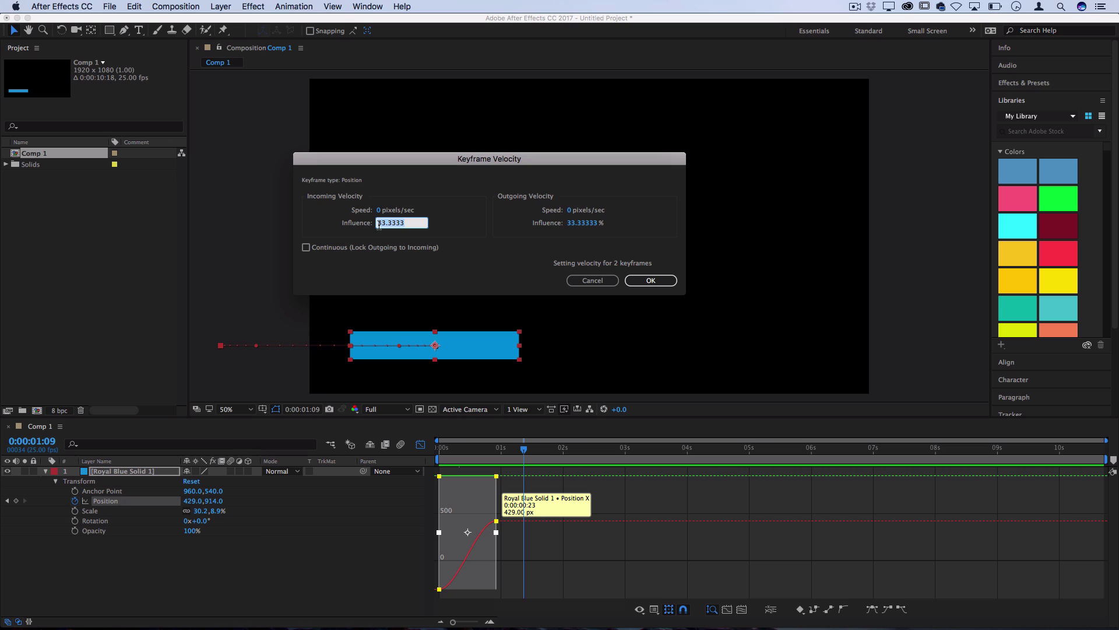
type("80")
left_click(585, 224)
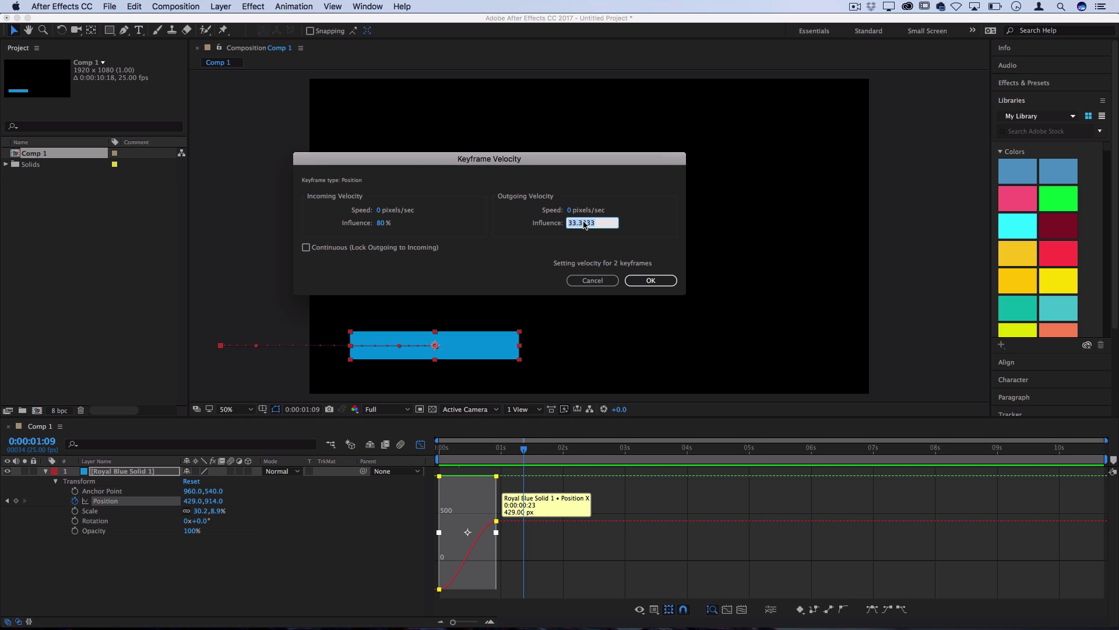
type("20")
key("Return")
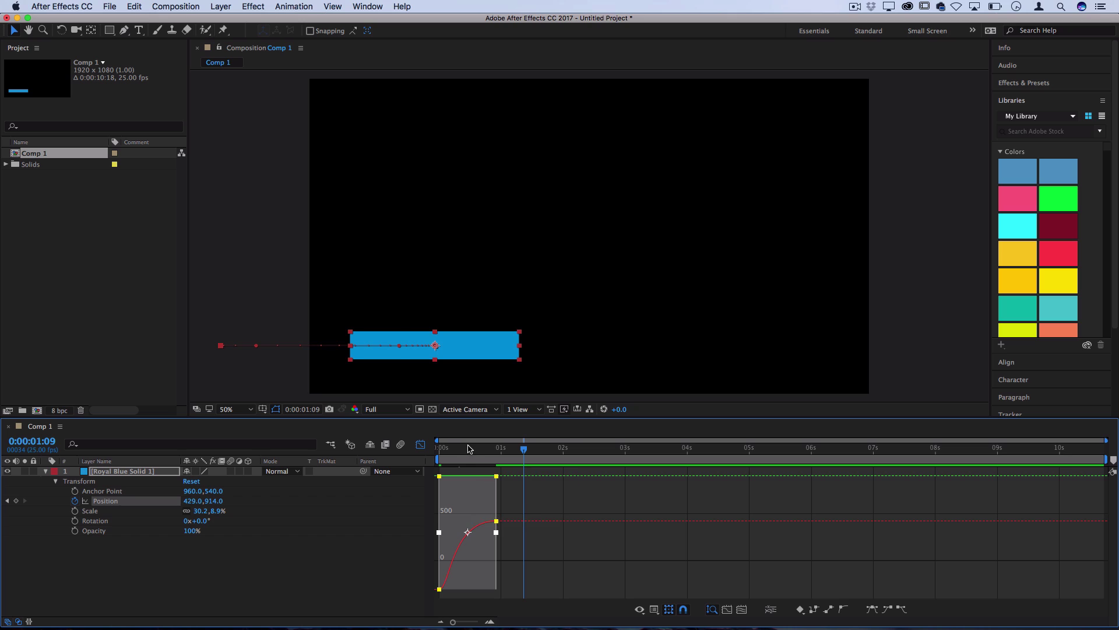
key("Home")
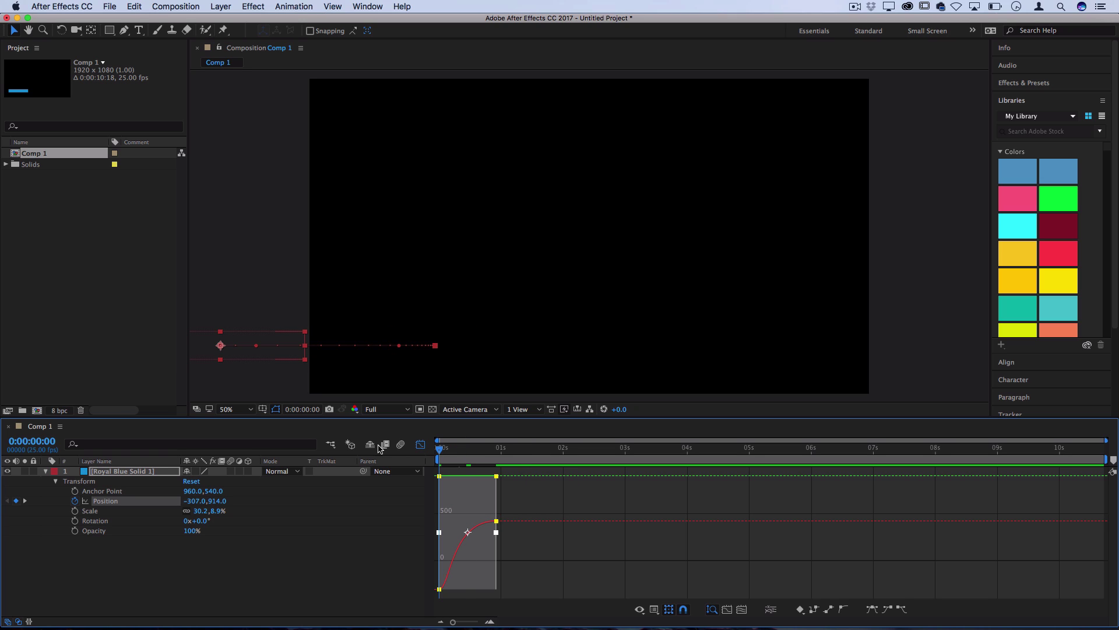
key("space")
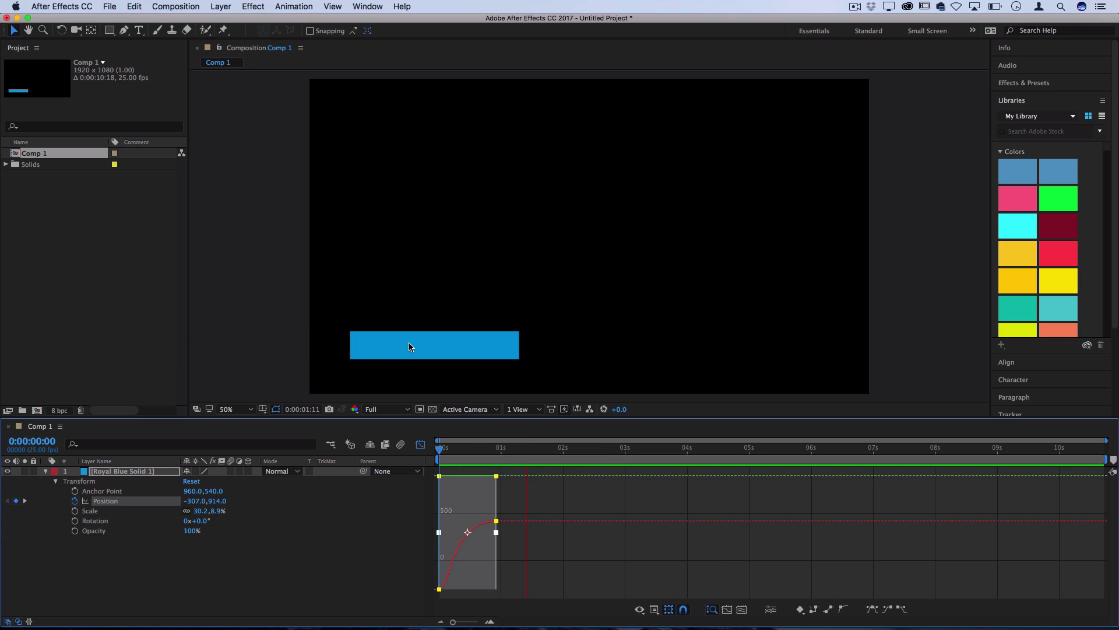
key("space")
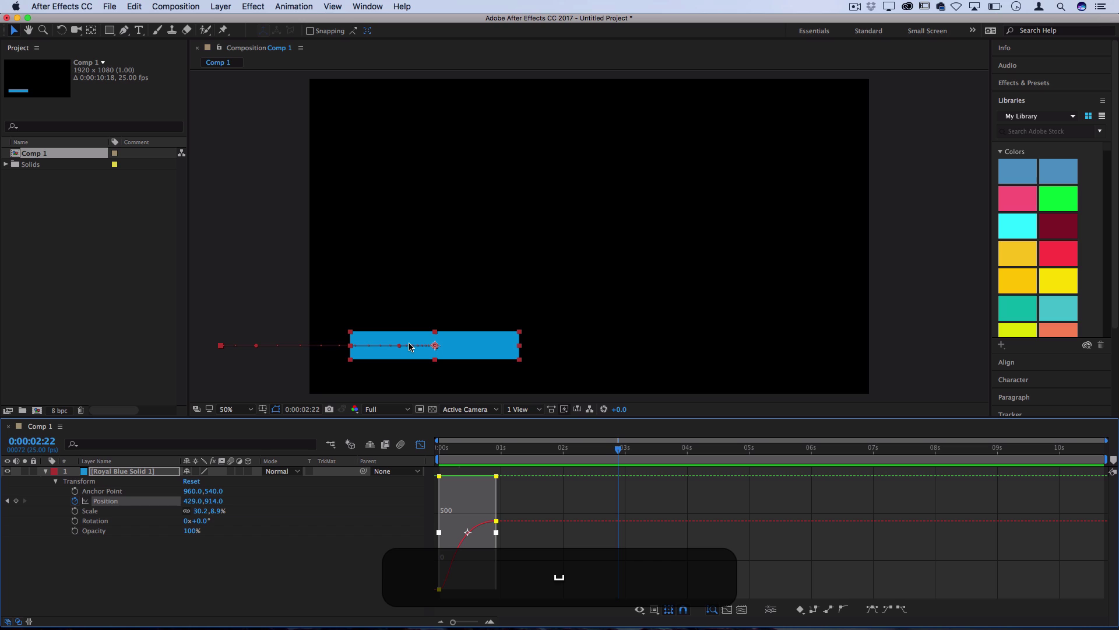
Apply the same 80% incoming, 20% outgoing influence to the other keyframe and preview
right_click(477, 522)
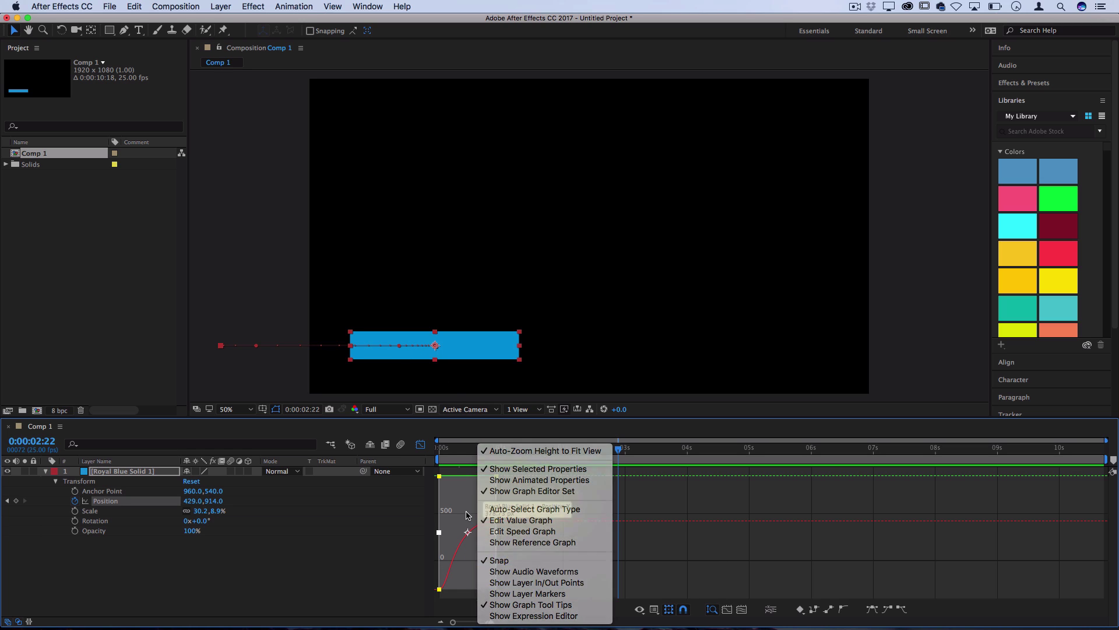
left_click(496, 520)
right_click(496, 521)
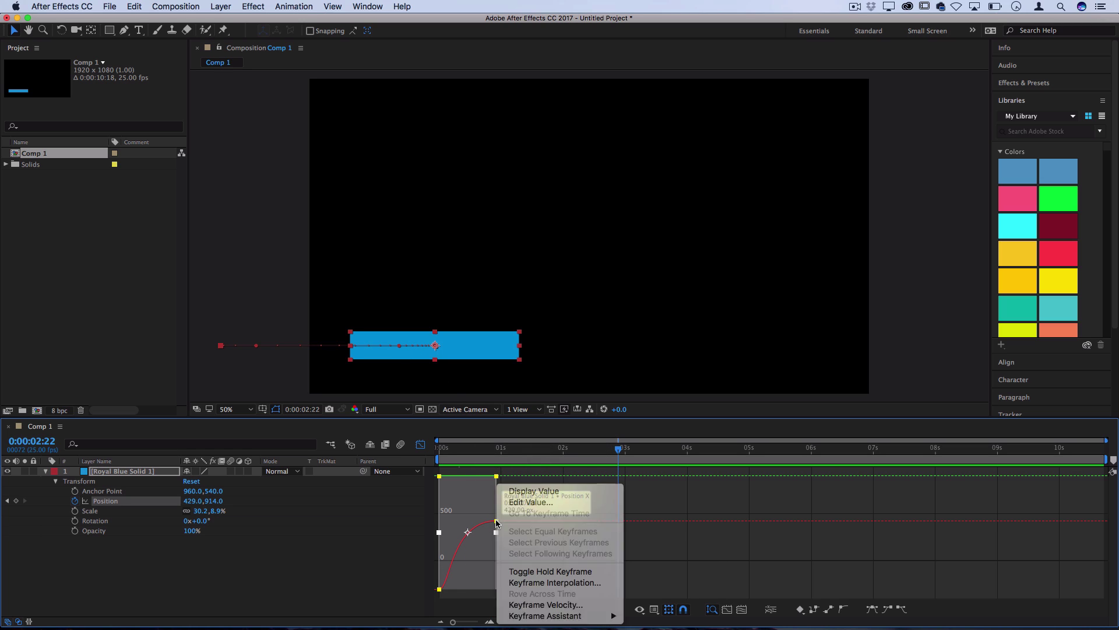
left_click(547, 605)
left_click(384, 223)
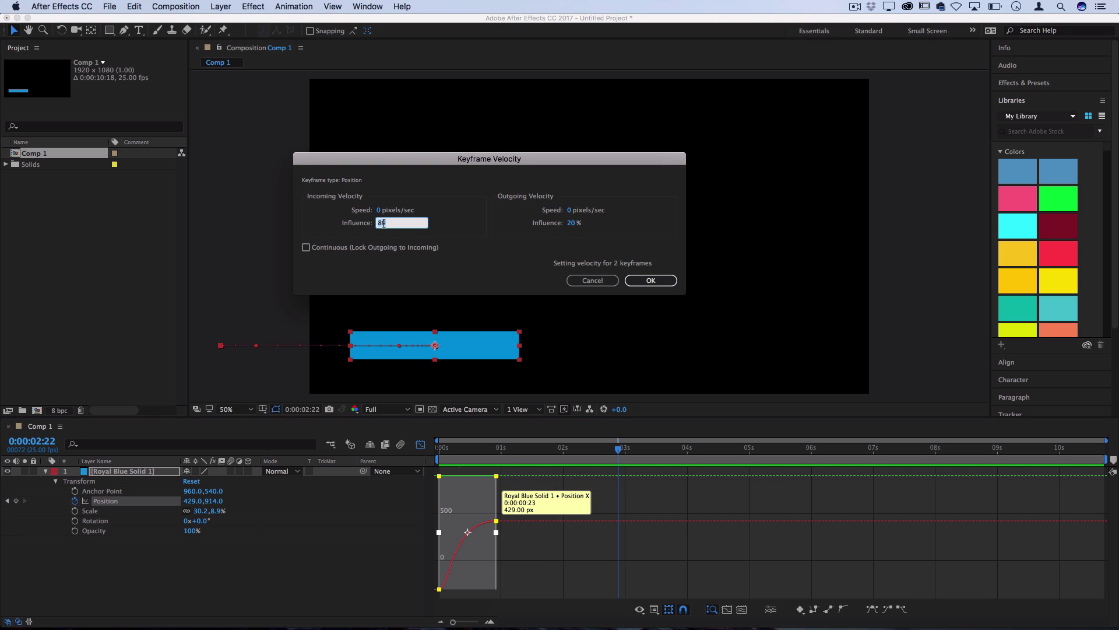
type("80")
left_click(574, 223)
key("Return")
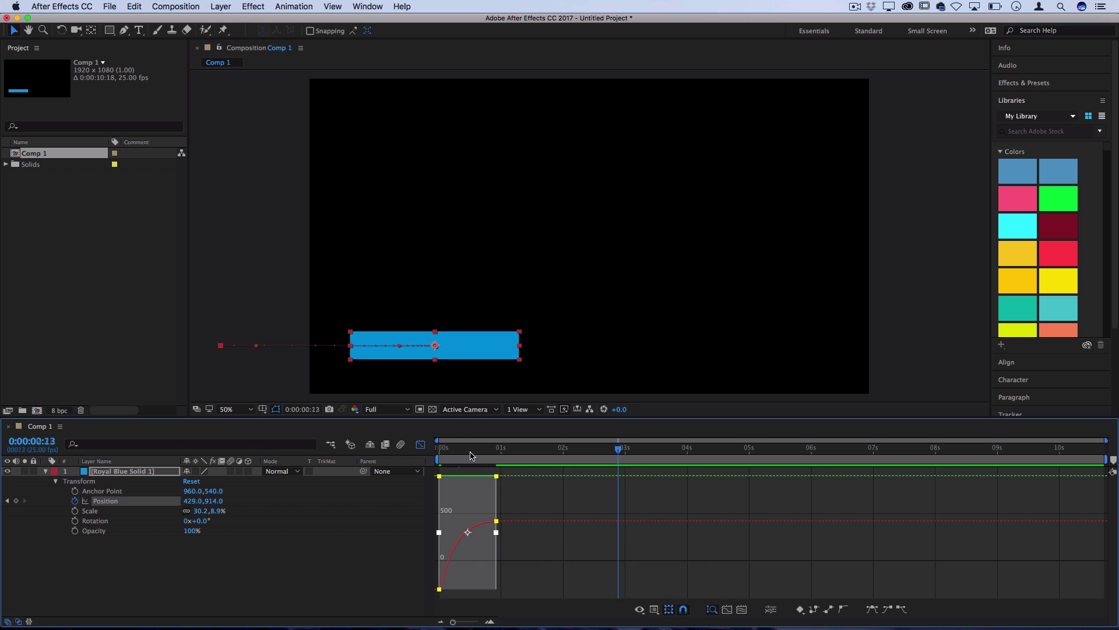
key("Home")
key("space")
key("space")
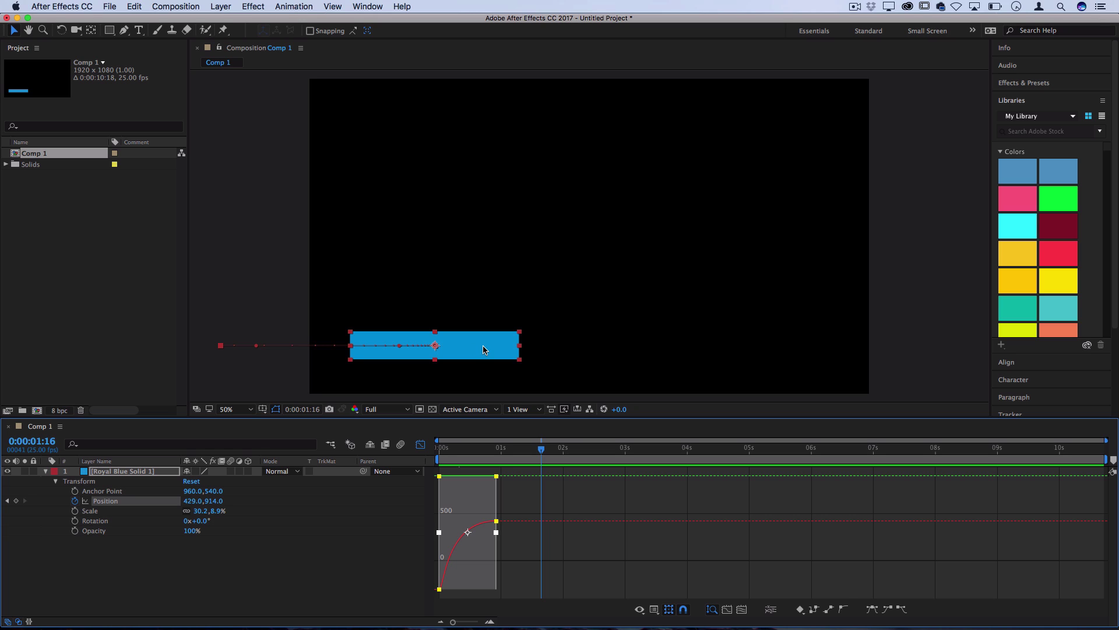
Copy the two eased Position keyframes and paste them at 0:00:04:01
left_click_drag(516, 449, 516, 475)
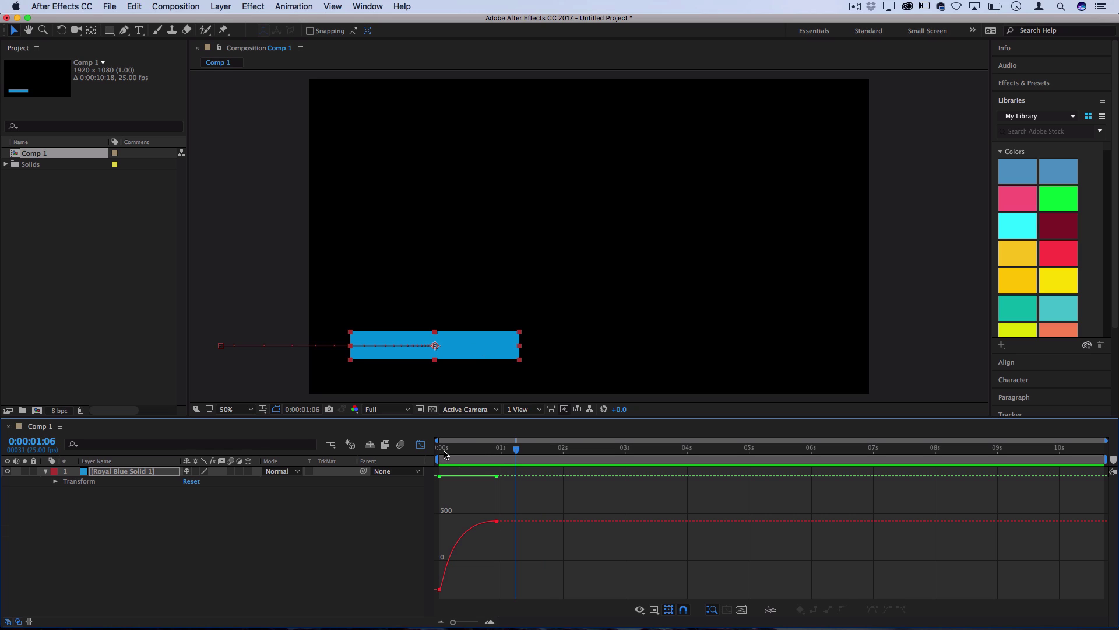
left_click_drag(444, 454, 751, 463)
left_click_drag(461, 594, 425, 584)
key("super")
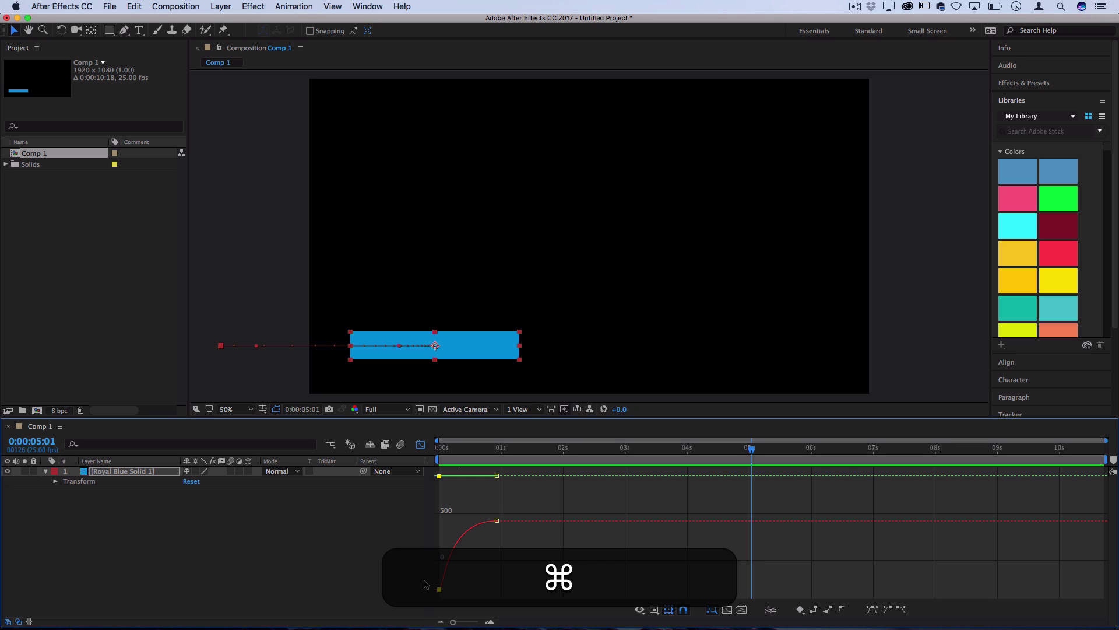
left_click_drag(512, 505, 415, 594)
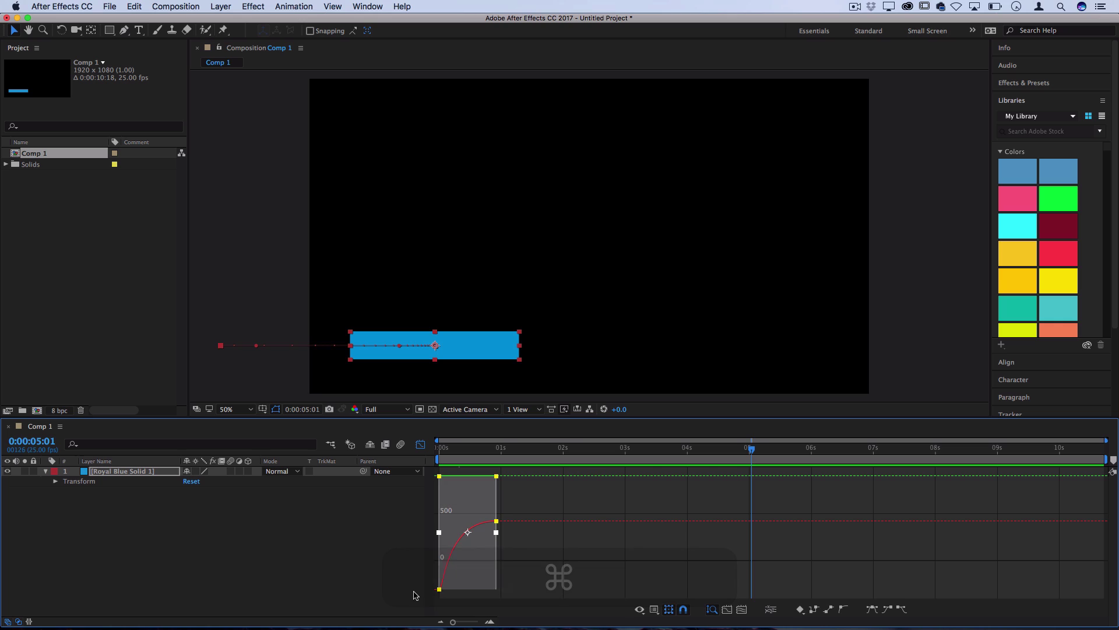
key("super+c")
left_click(771, 507)
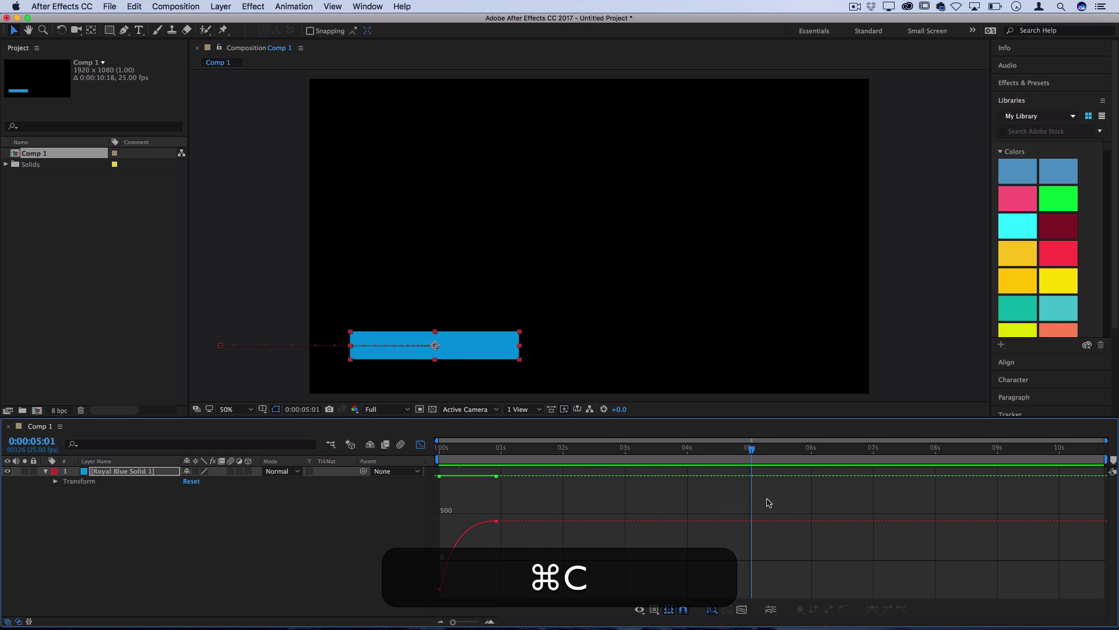
left_click_drag(739, 453, 690, 453)
key("super+v")
Retime the pasted keyframes so the bar exits to -307,914 by 0:00:04:24, then preview
left_click(421, 445)
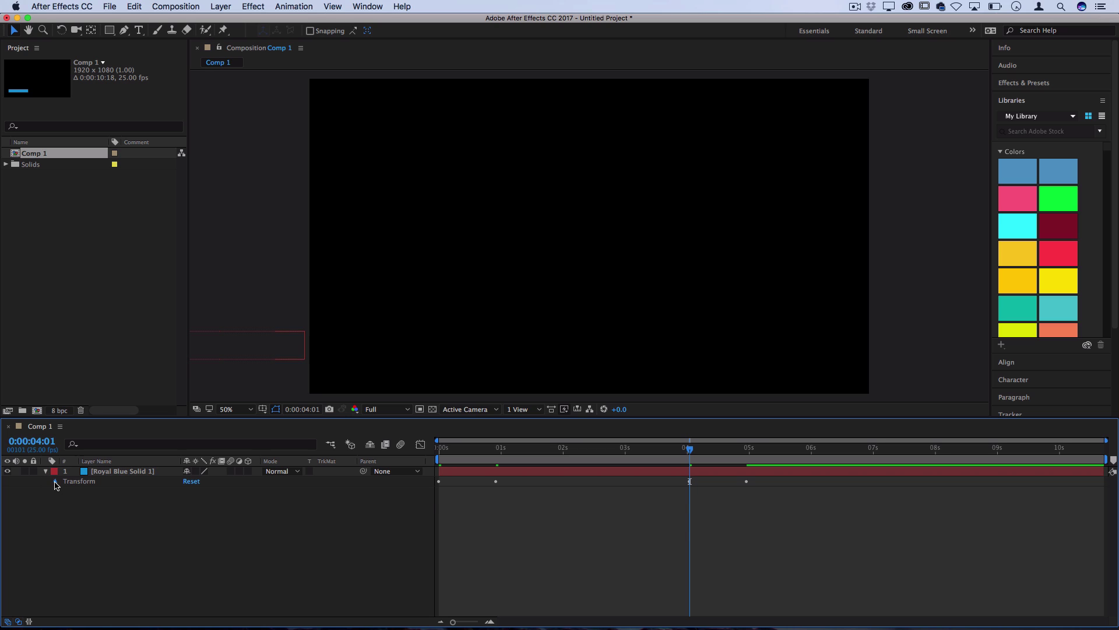
left_click(55, 481)
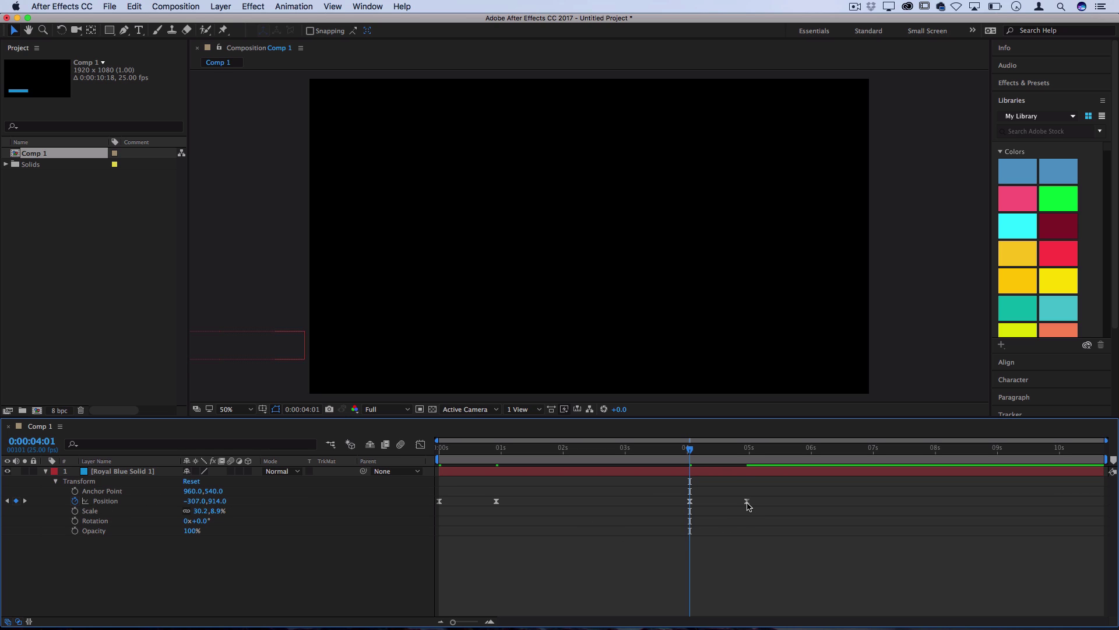
left_click(746, 501)
mouse_move(746, 502)
left_mouse_down()
mouse_move(668, 501)
mouse_move(751, 502)
left_mouse_up()
left_click_drag(668, 501, 689, 501)
left_click(751, 502)
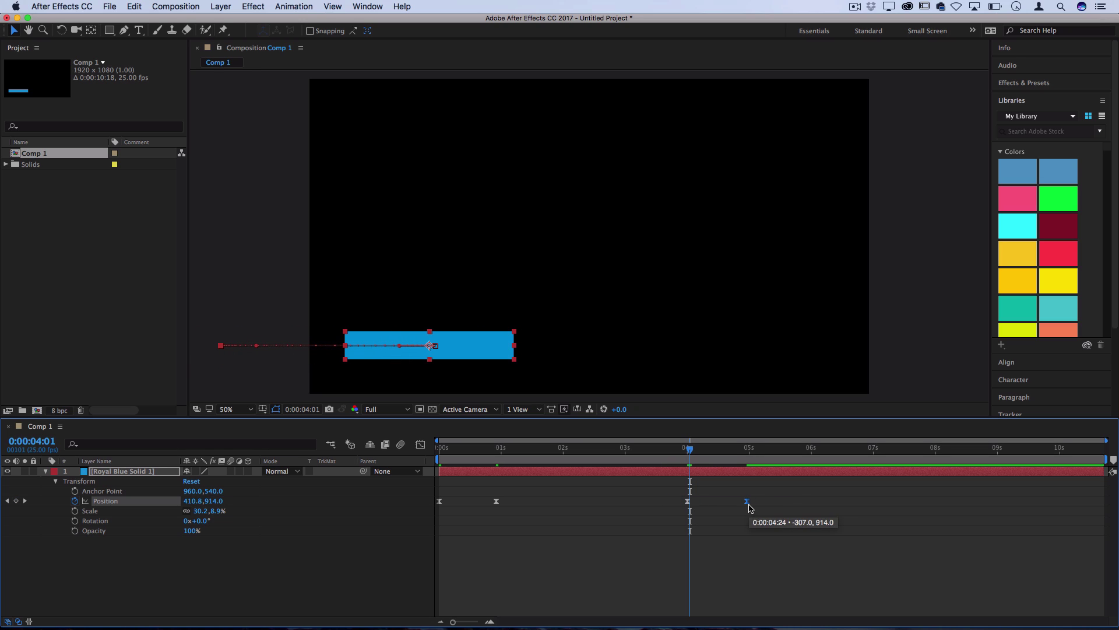
left_click_drag(690, 449, 426, 459)
key("space")
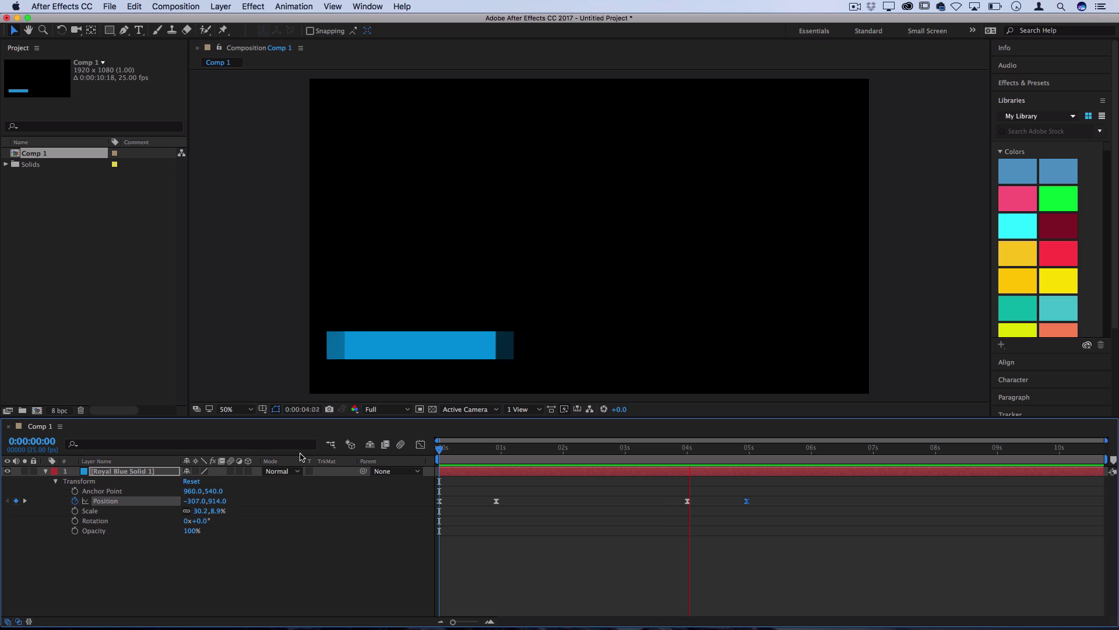
key("space")
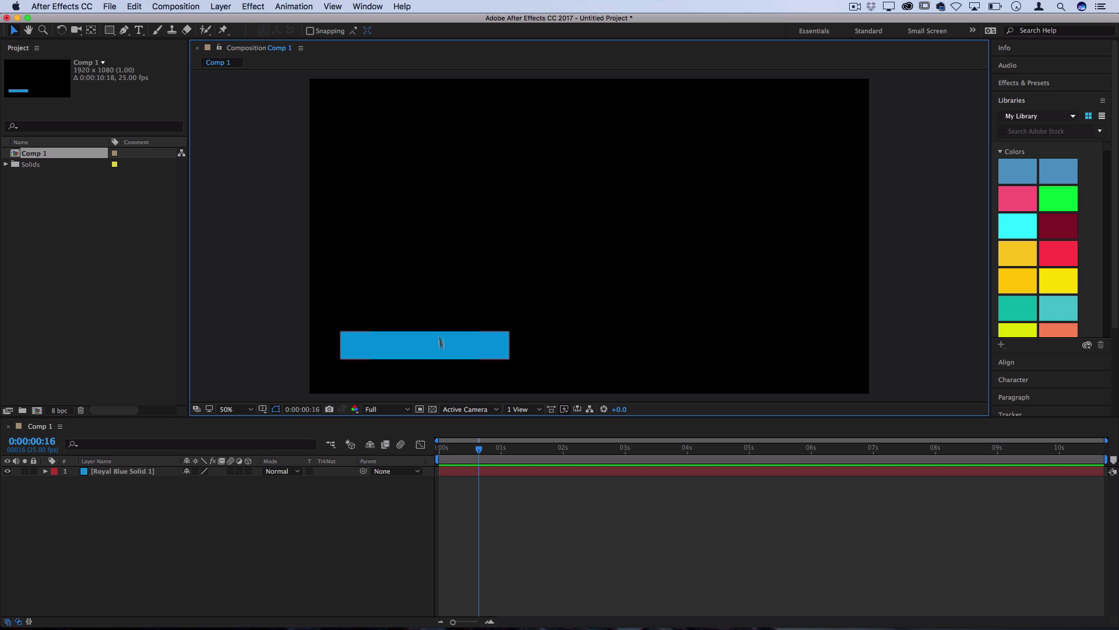
left_click(222, 7)
mouse_move(228, 21)
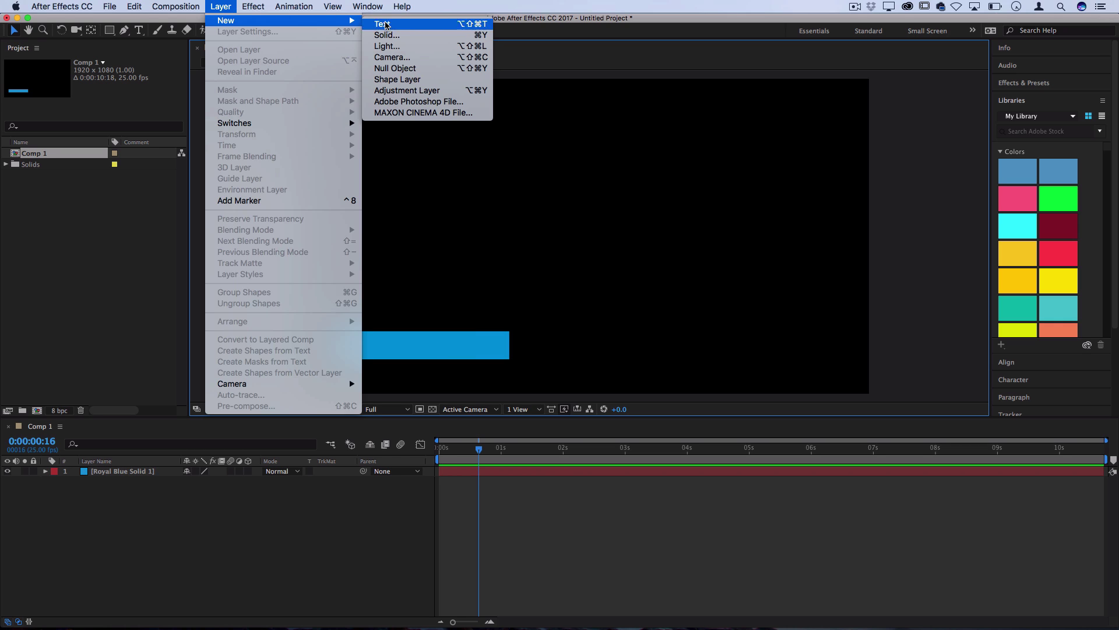
left_click(386, 25)
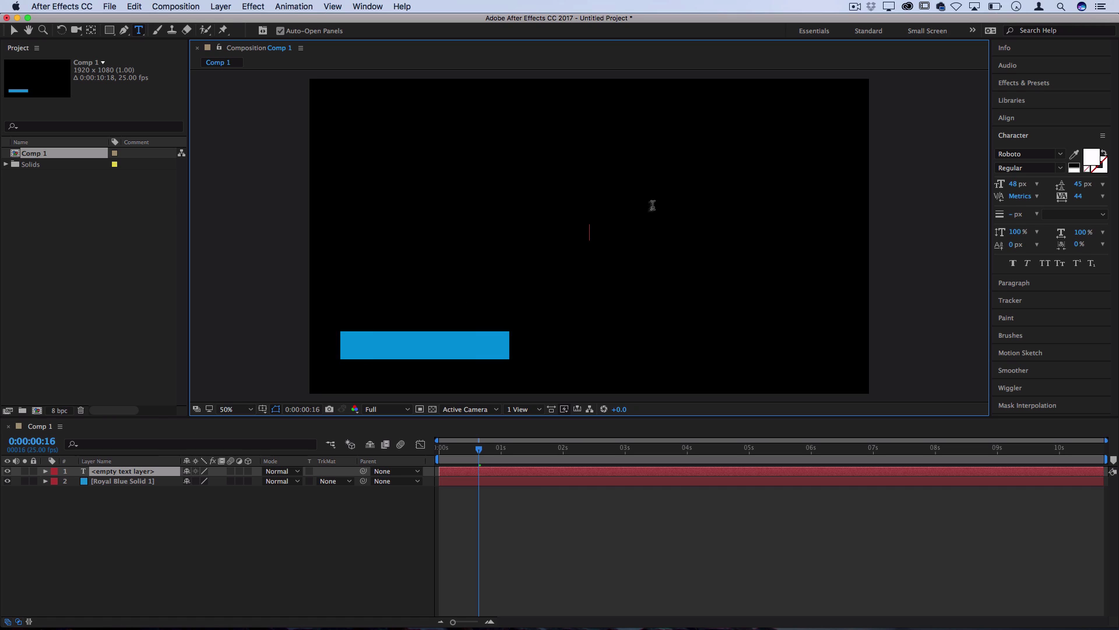
type("@")
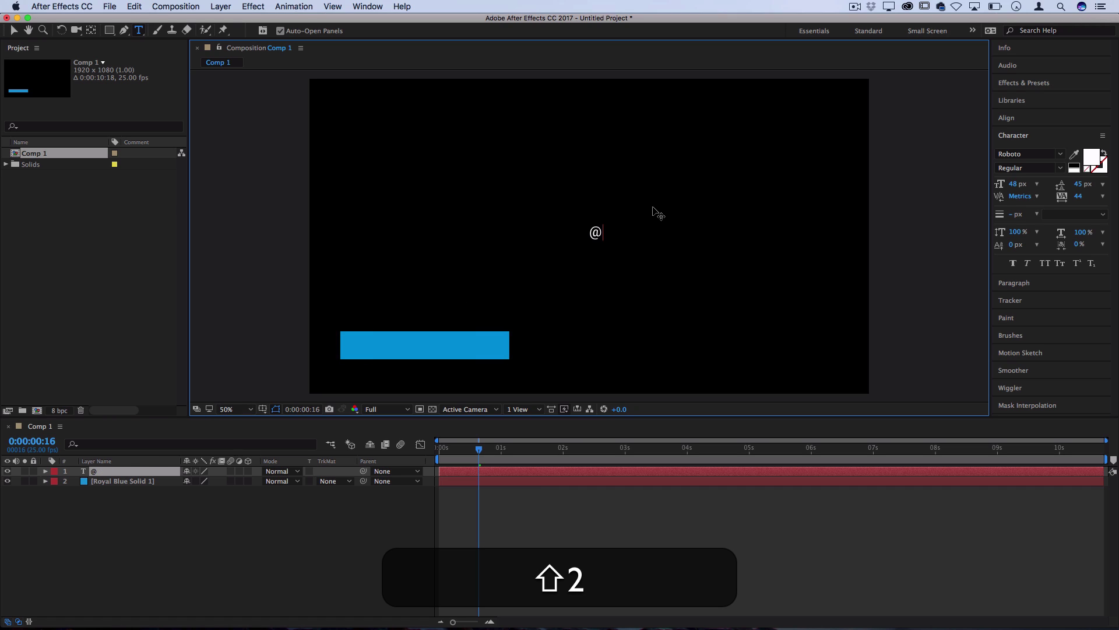
type("Justin")
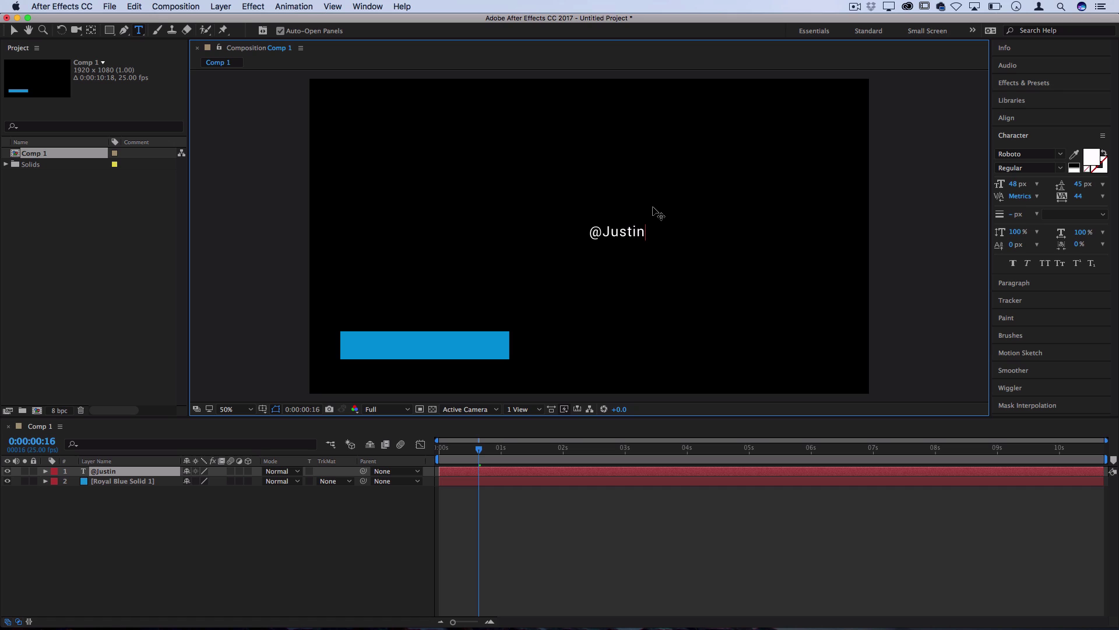
type("Odisho")
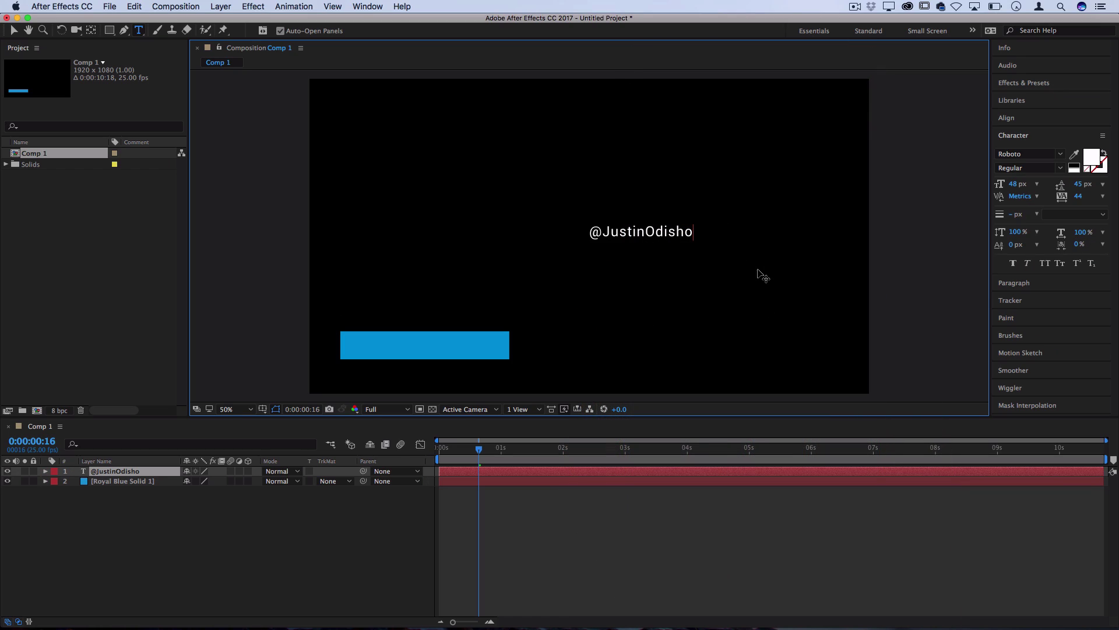
key("super+a")
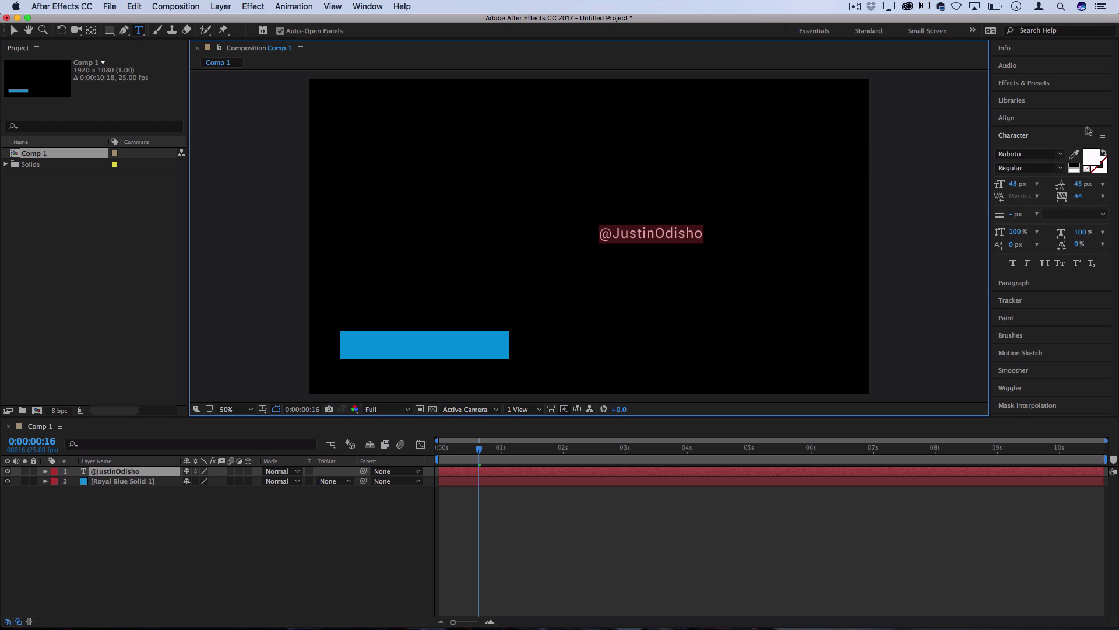
left_click(1026, 143)
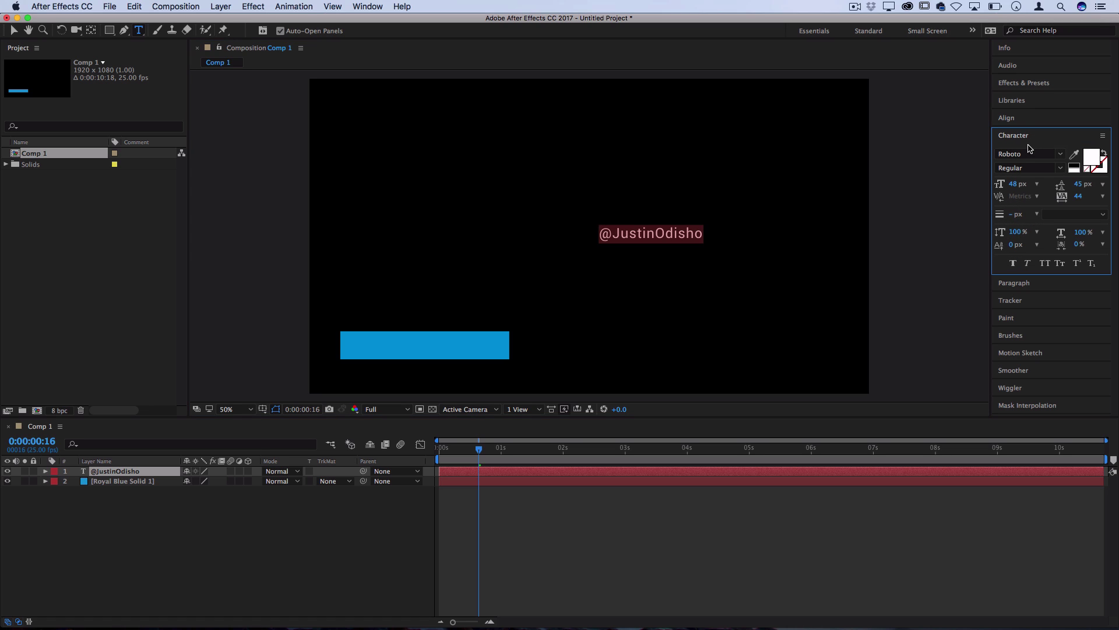
left_click(365, 7)
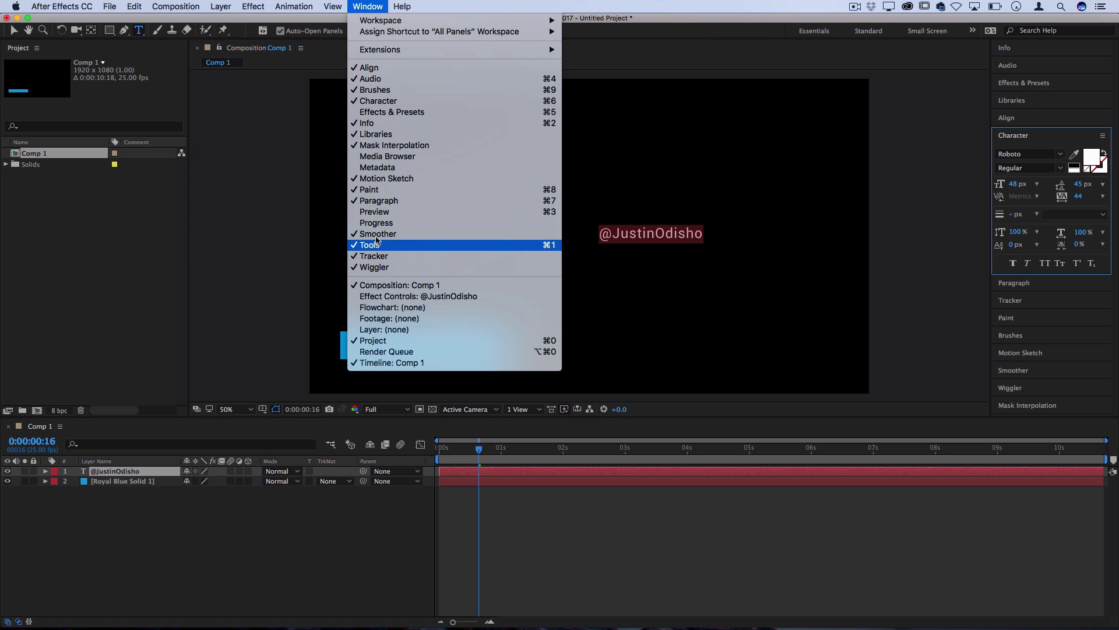
left_click(382, 105)
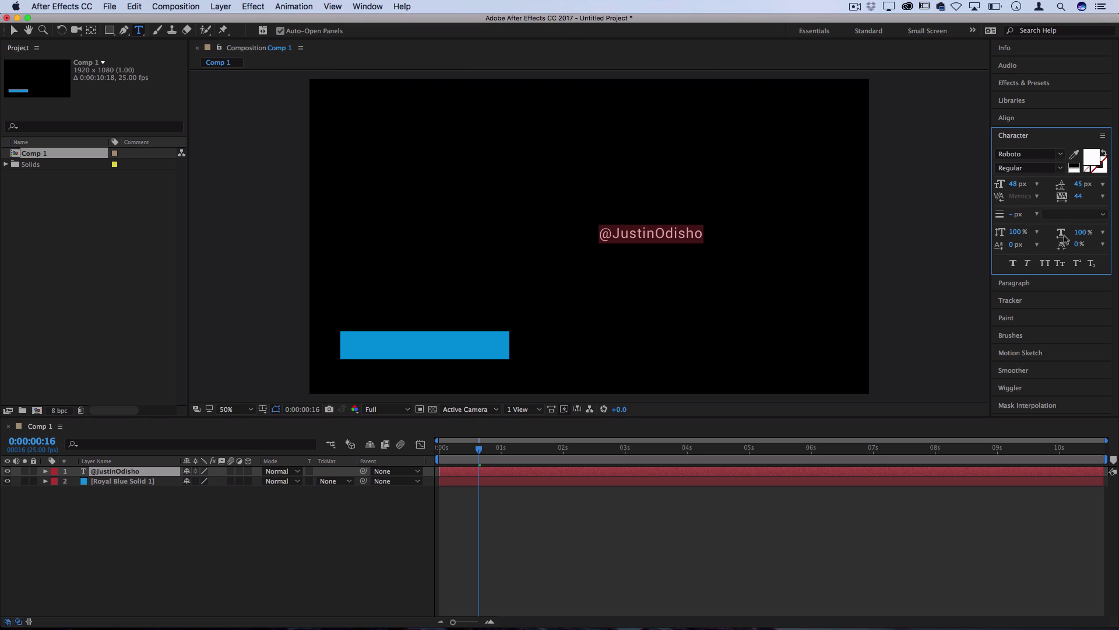
left_click(758, 269)
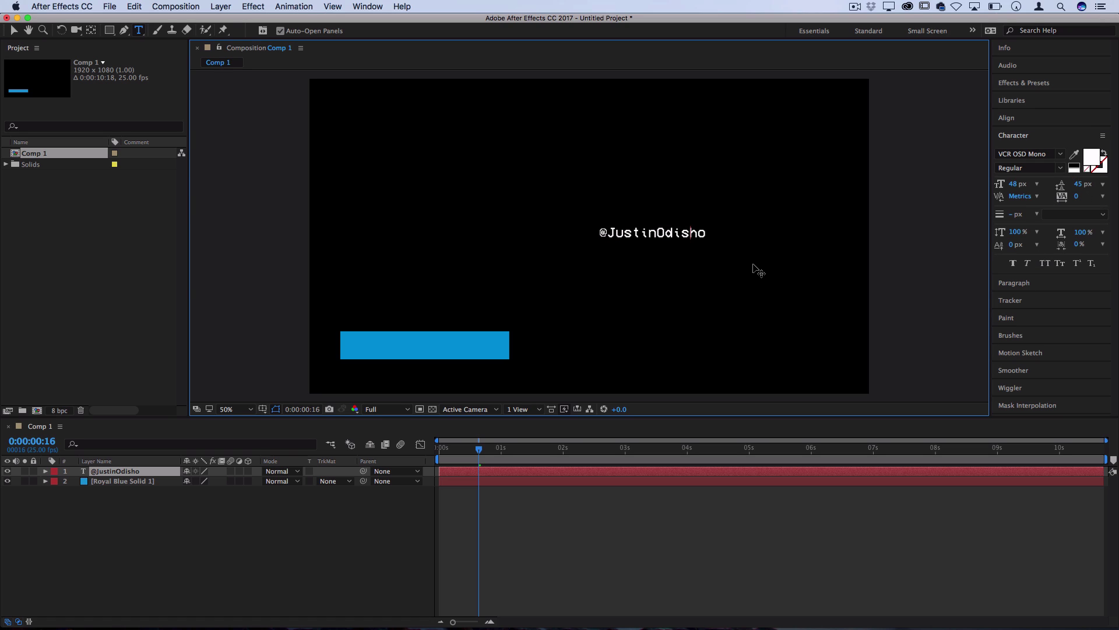
left_click_drag(758, 269, 550, 380)
left_click(489, 368)
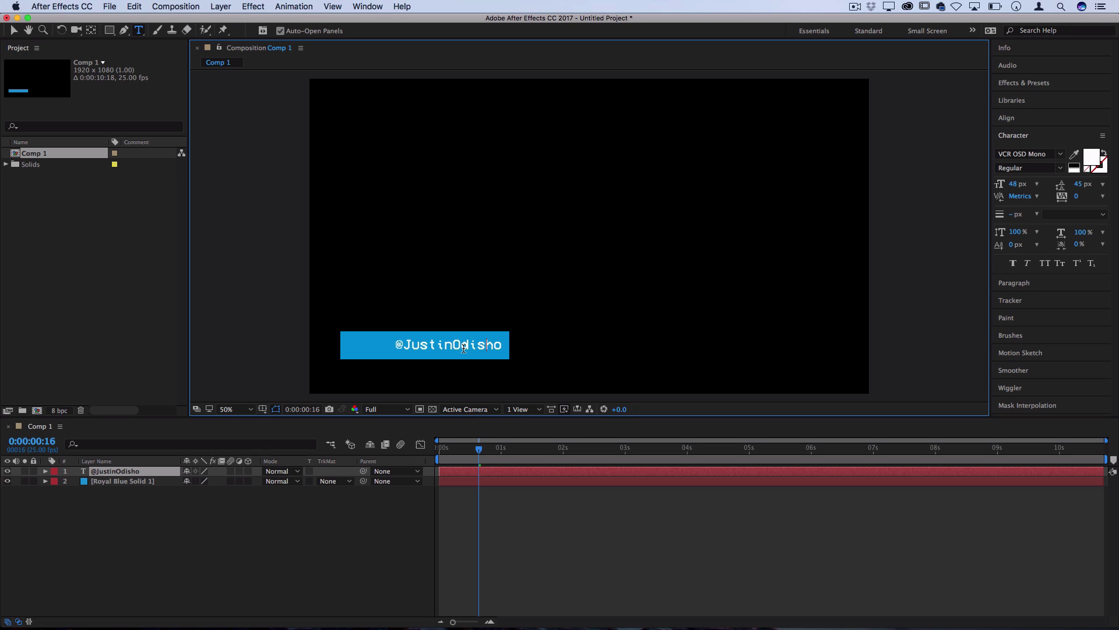
mouse_move(479, 449)
left_mouse_down()
mouse_move(440, 450)
mouse_move(478, 454)
left_mouse_up()
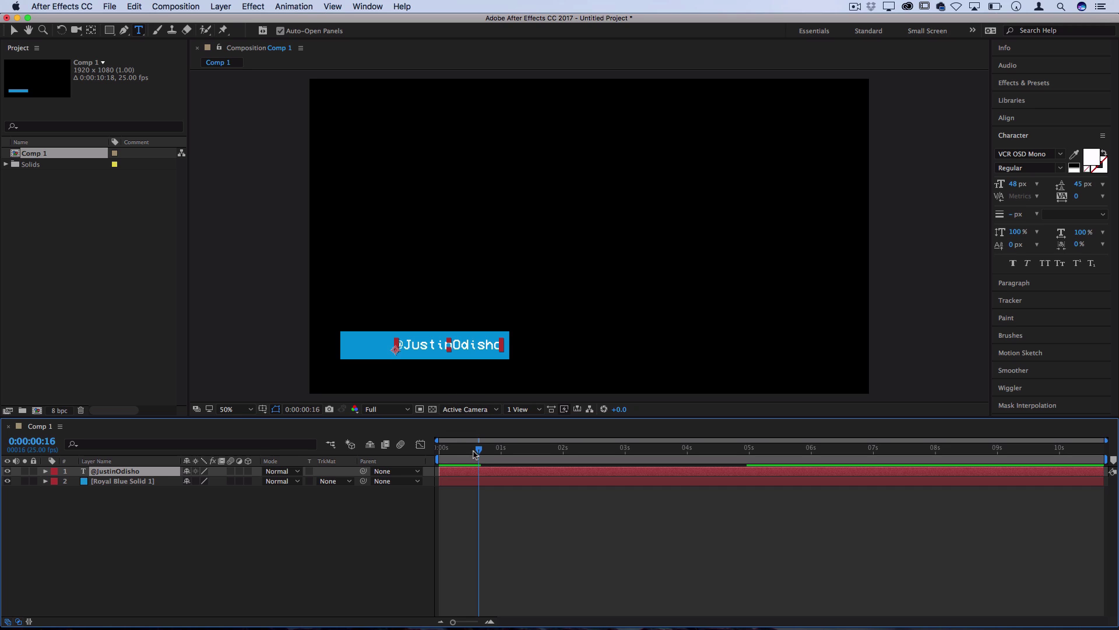
left_click_drag(476, 454, 514, 453)
key("Home")
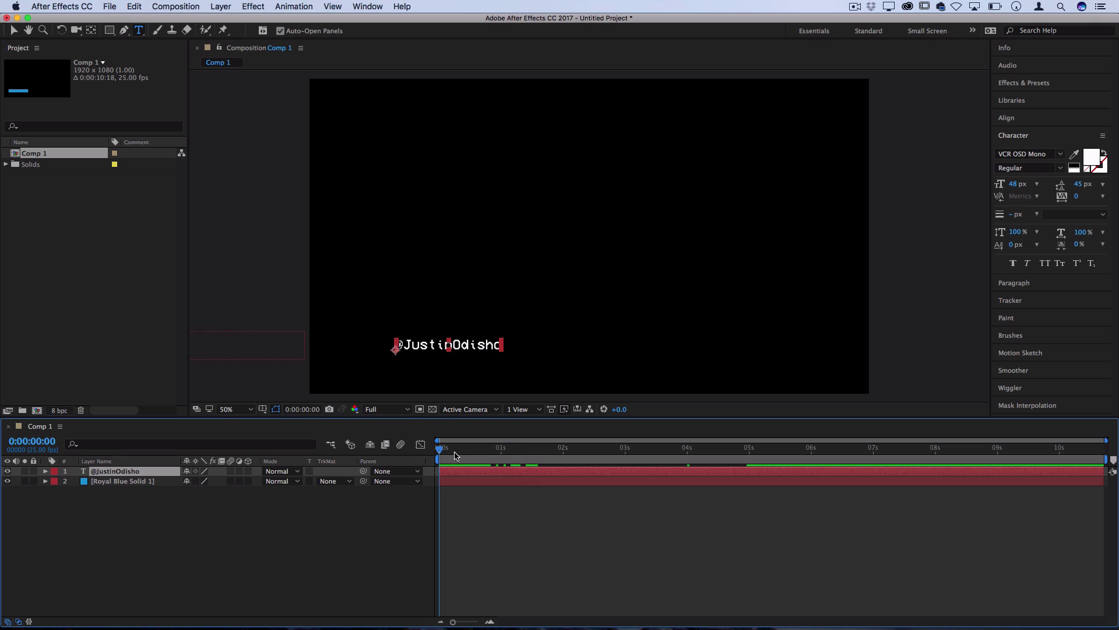
left_click_drag(455, 455, 475, 456)
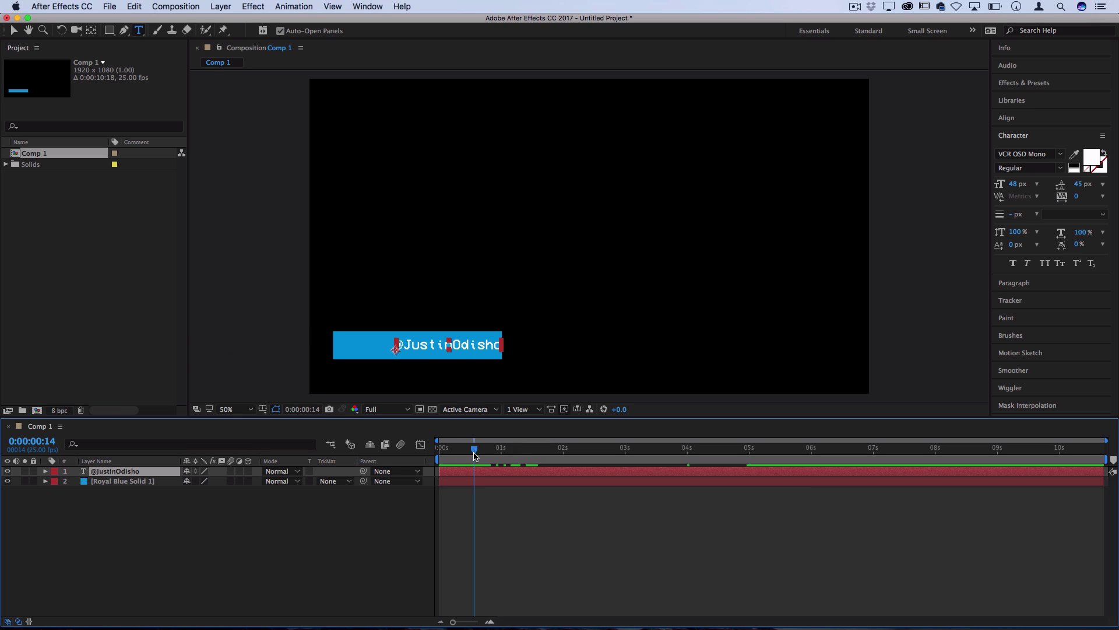
left_click(384, 471)
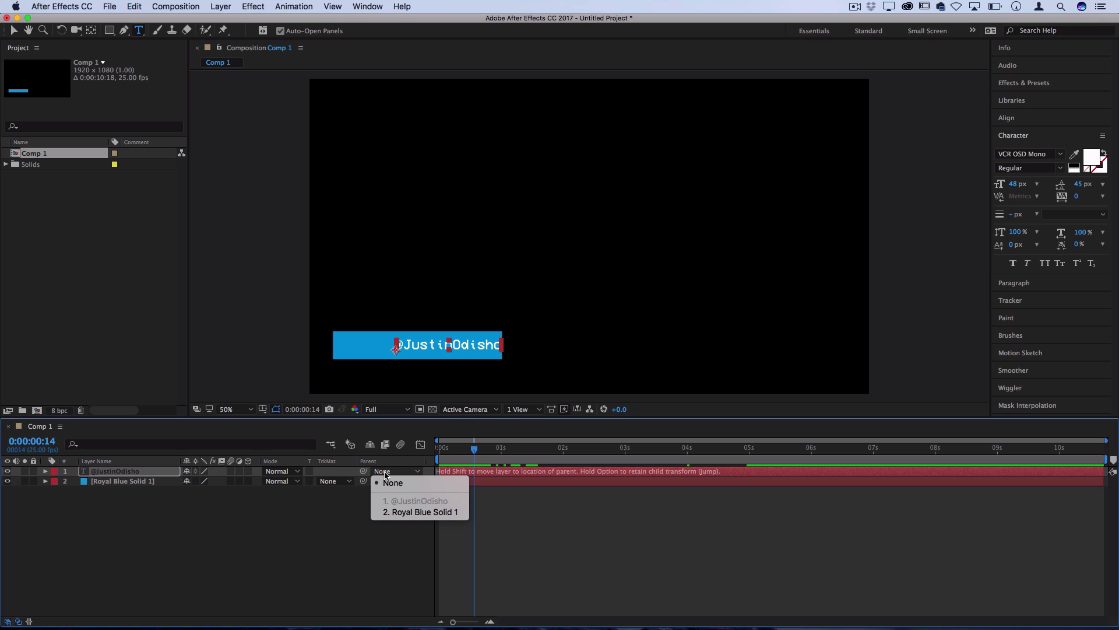
left_click(384, 473)
left_click(383, 471)
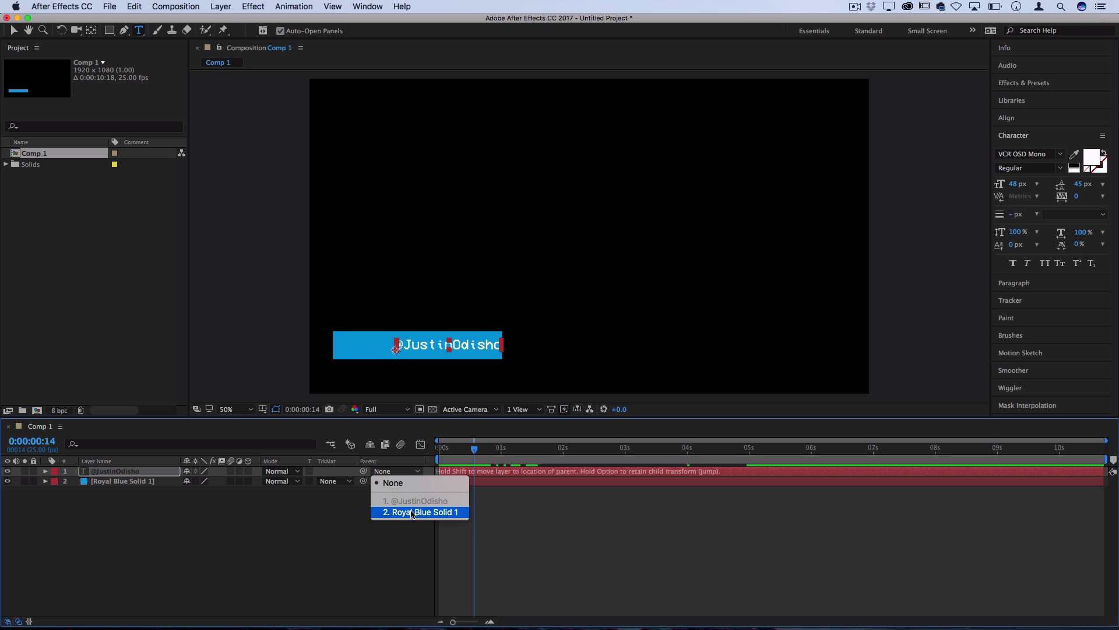
left_click(412, 512)
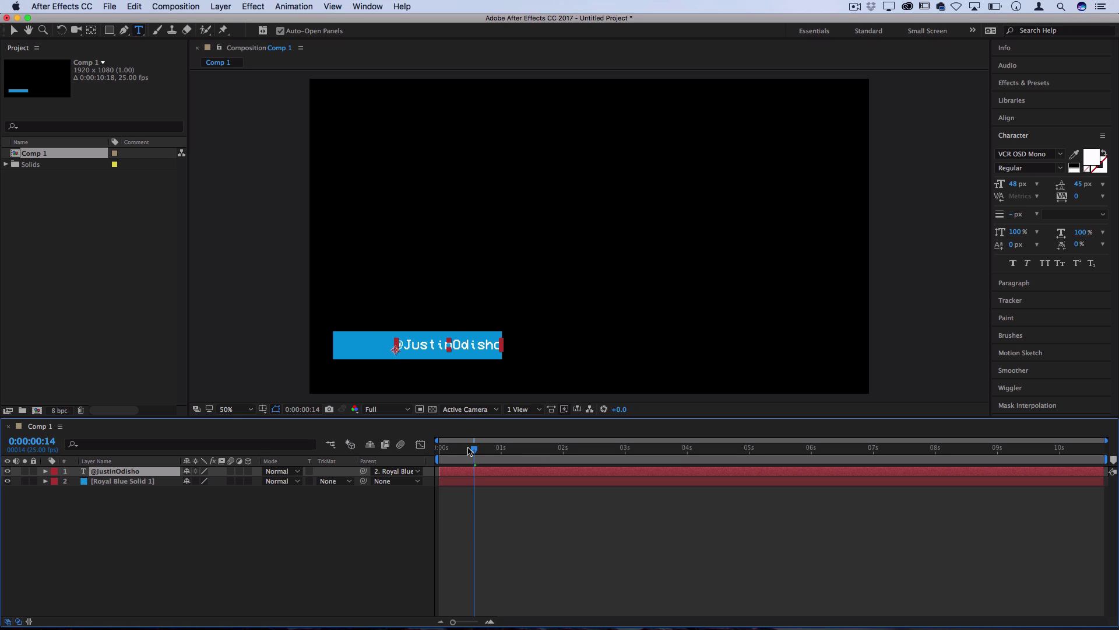
Nudge the text slightly left on the bar, preview the animation, and rewind to 0:00:00:00
mouse_move(472, 451)
left_mouse_down()
mouse_move(427, 459)
mouse_move(493, 454)
left_mouse_up()
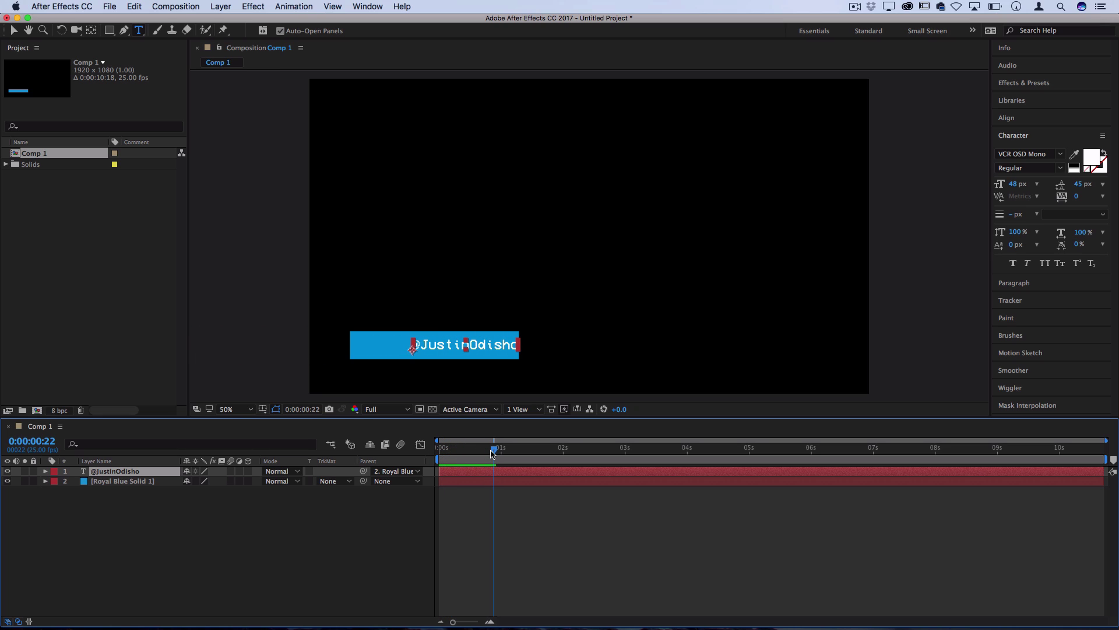
key("v")
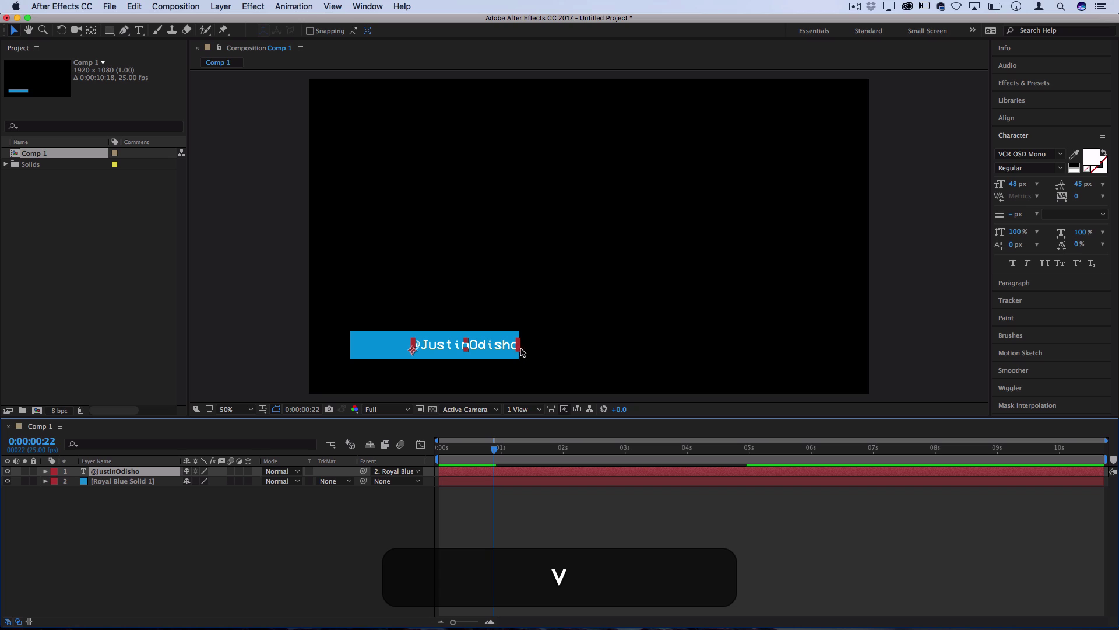
left_click_drag(502, 348, 494, 348)
left_click(278, 562)
key("Home")
key("space")
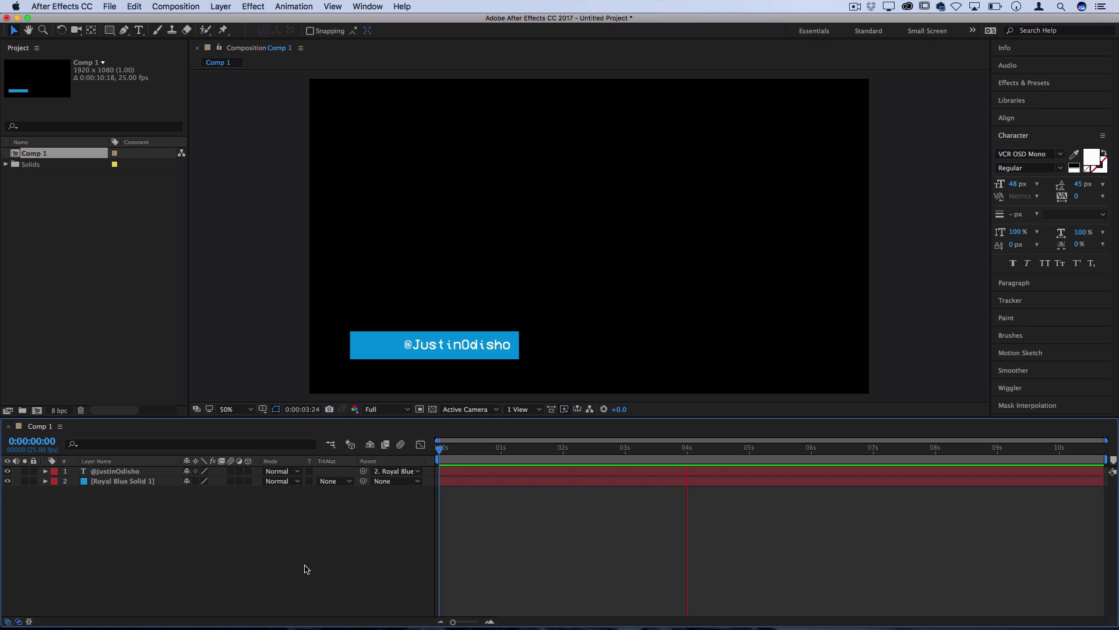
key("space")
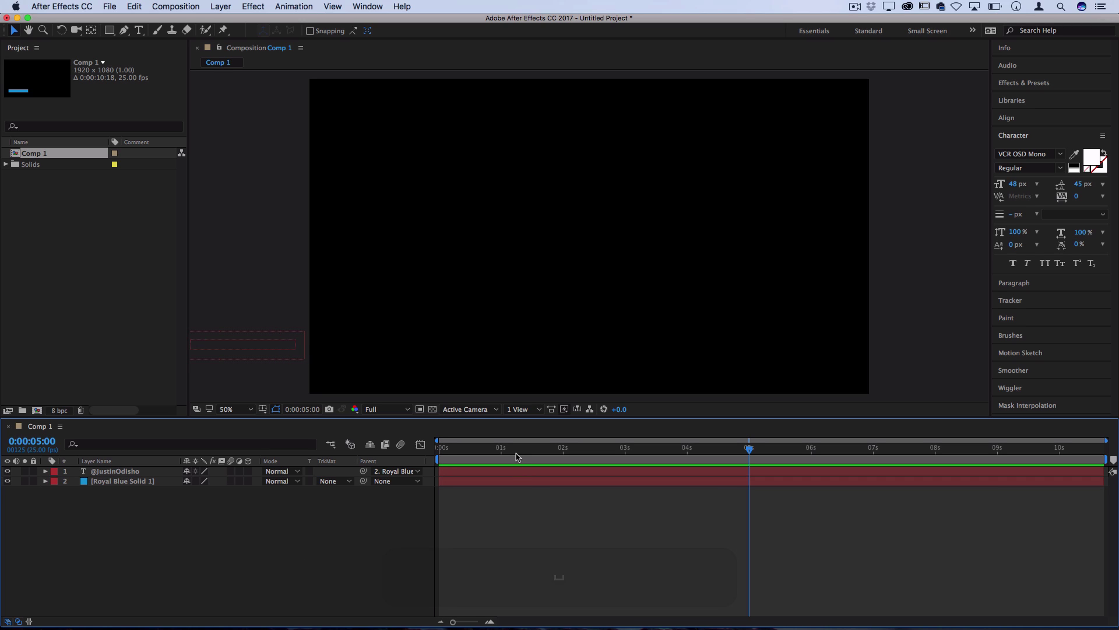
left_click_drag(516, 454, 393, 455)
Set the text layer's Parent to None and give Royal Blue Solid 1 an Alpha Inverted Matte
left_click_drag(466, 449, 498, 450)
left_click(398, 471)
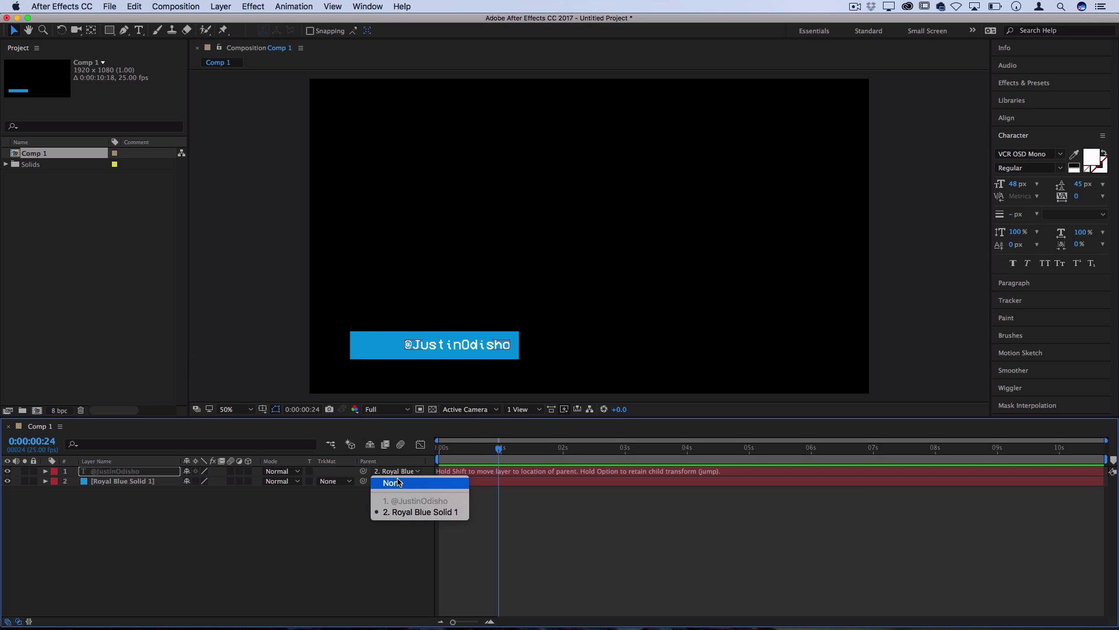
left_click(393, 483)
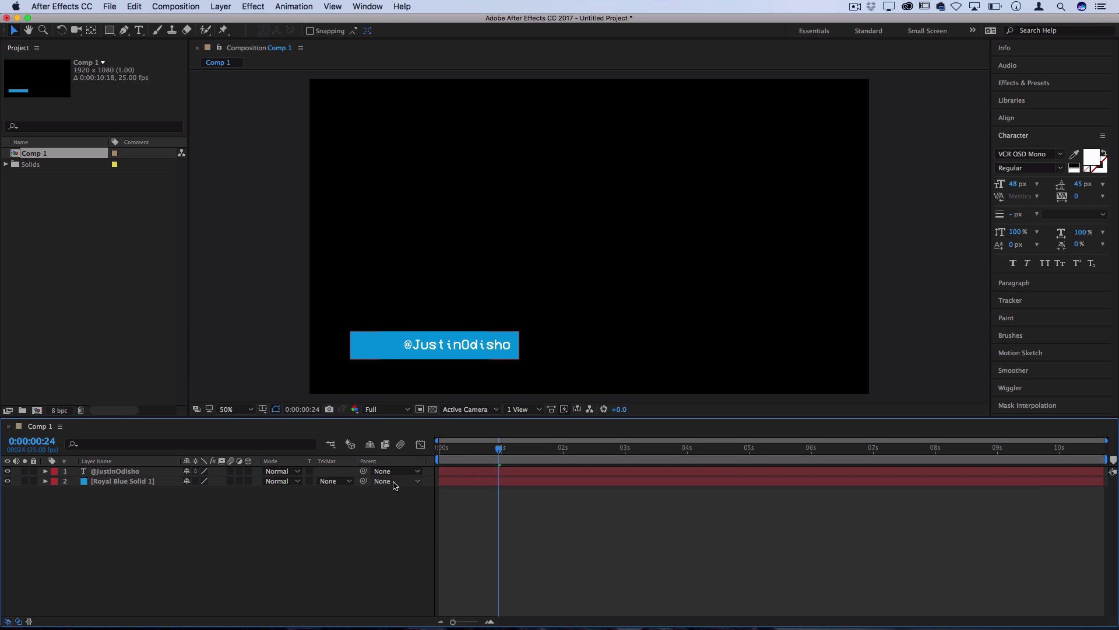
left_click(140, 482)
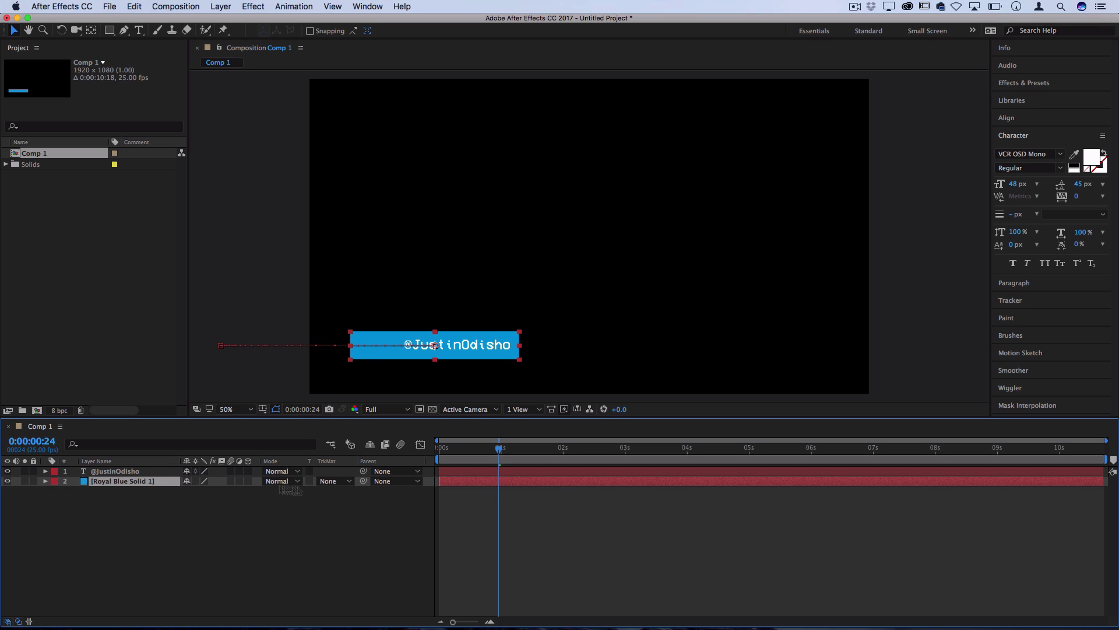
left_click(346, 483)
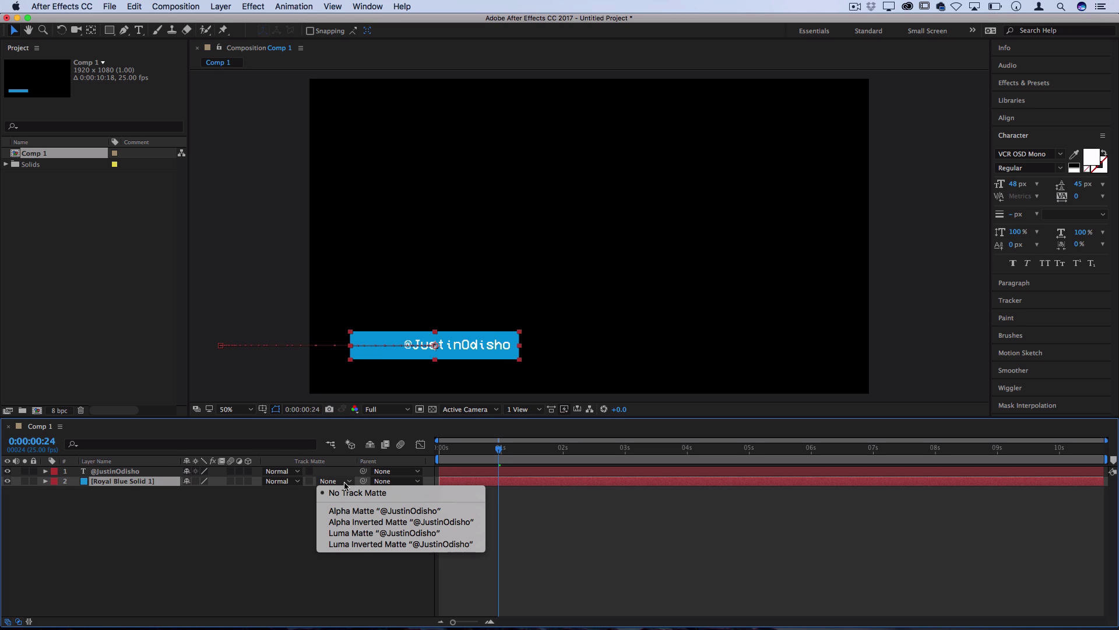
left_click(381, 525)
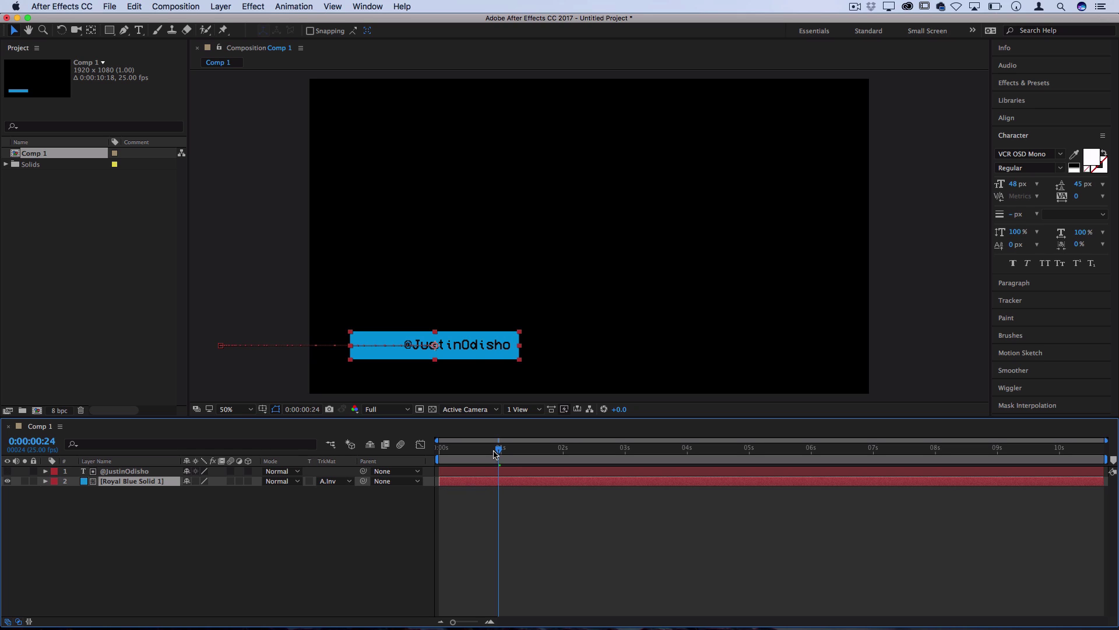
Scrub the slide-in, toggle the transparency grid on and off, and preview from the first frame
left_click(494, 451)
mouse_move(495, 451)
left_mouse_down()
mouse_move(440, 454)
mouse_move(489, 452)
left_mouse_up()
left_click(482, 516)
left_click(457, 450)
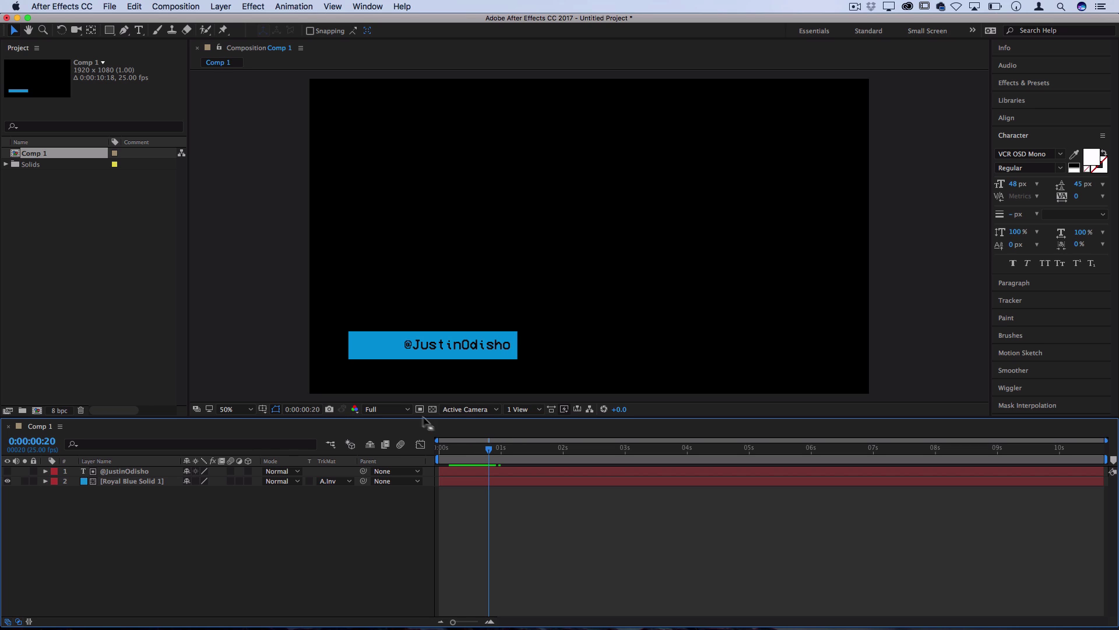
left_click(433, 409)
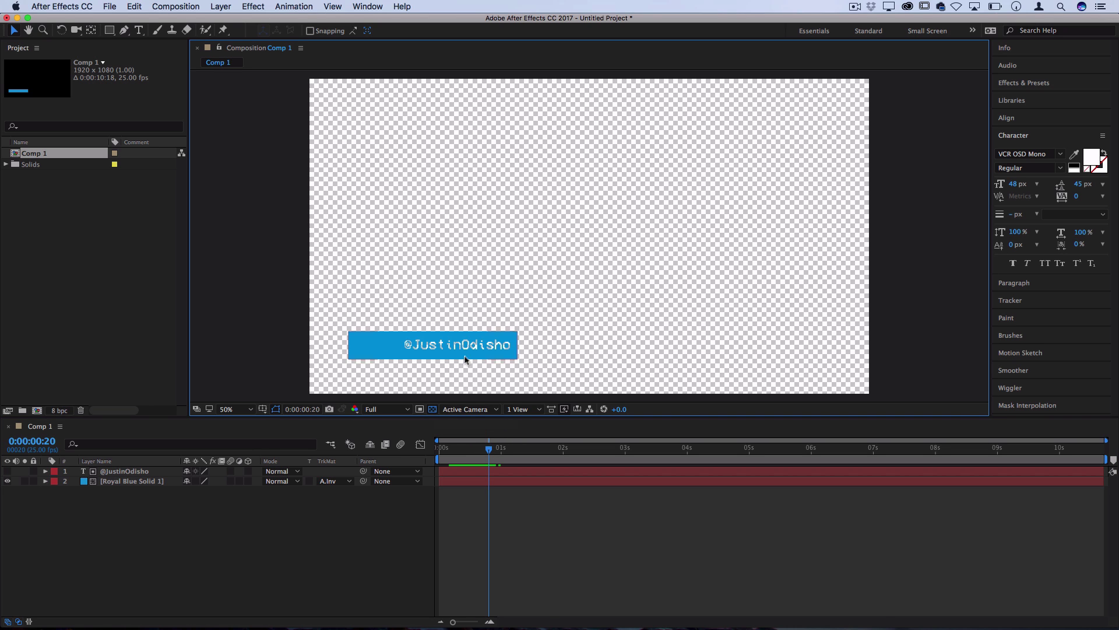
left_click(433, 411)
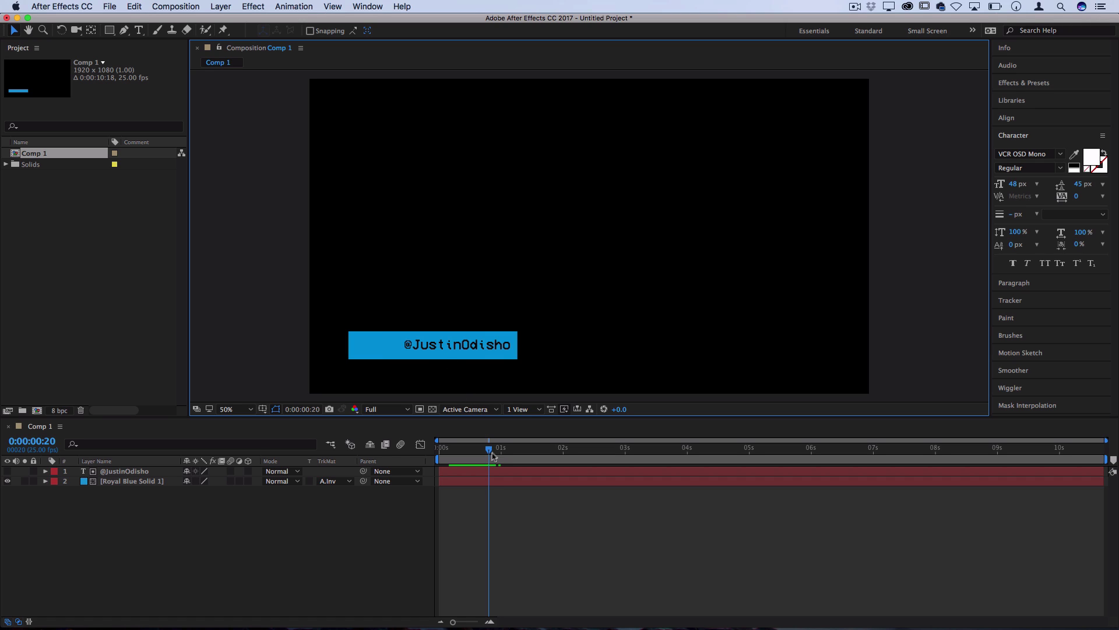
left_click(406, 455)
key("Home")
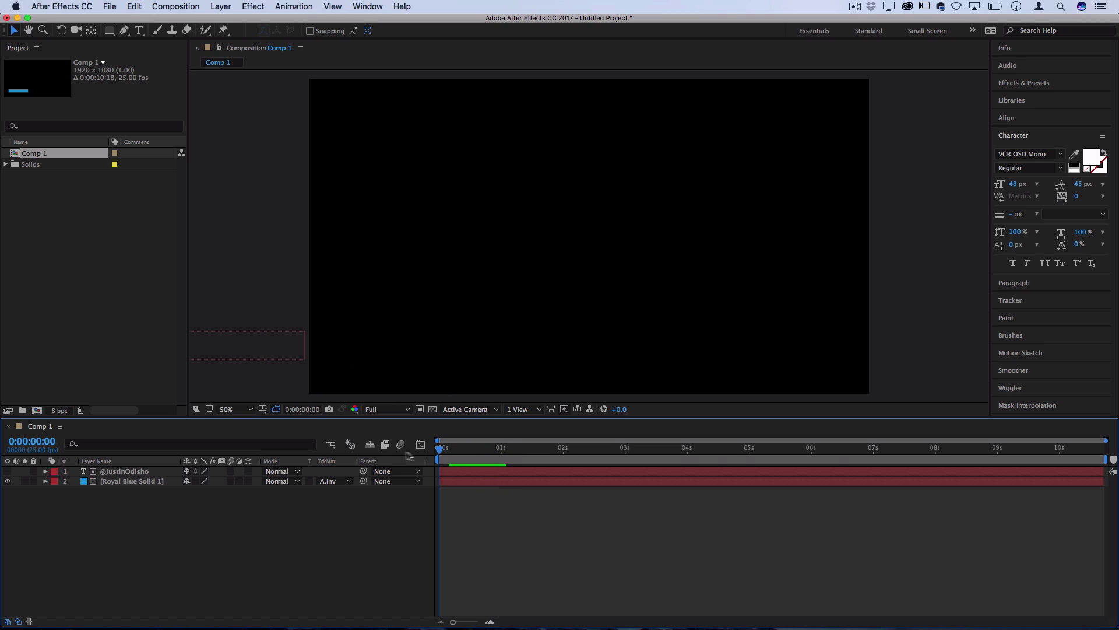
key("space")
key("space")
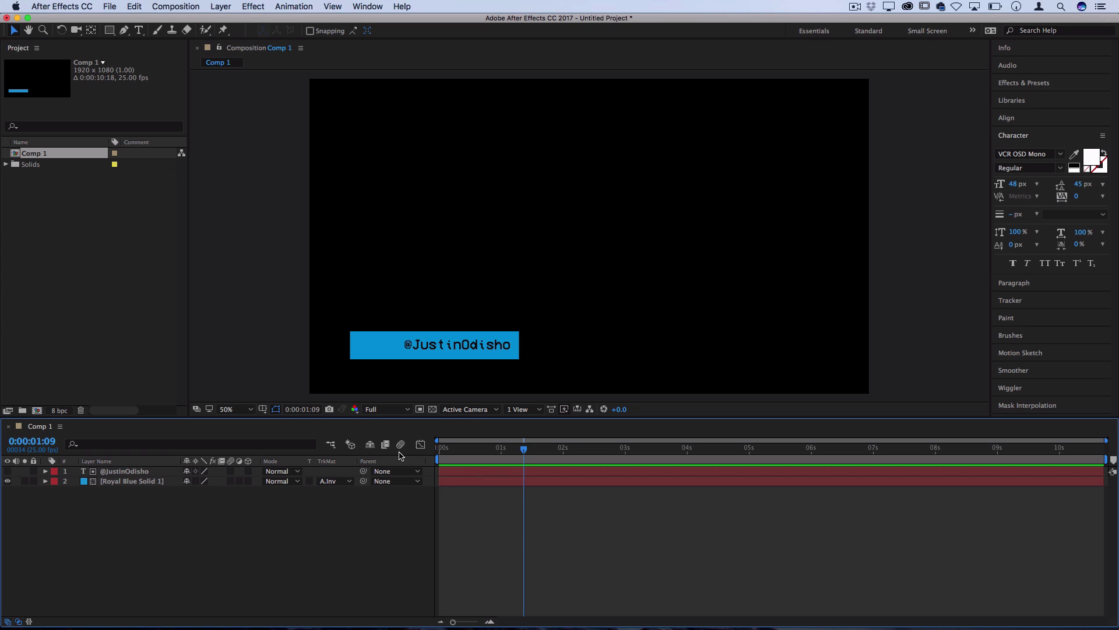
Duplicate Royal Blue Solid 1 and change the copy's solid colour to white (FFFFFF)
left_click(131, 482)
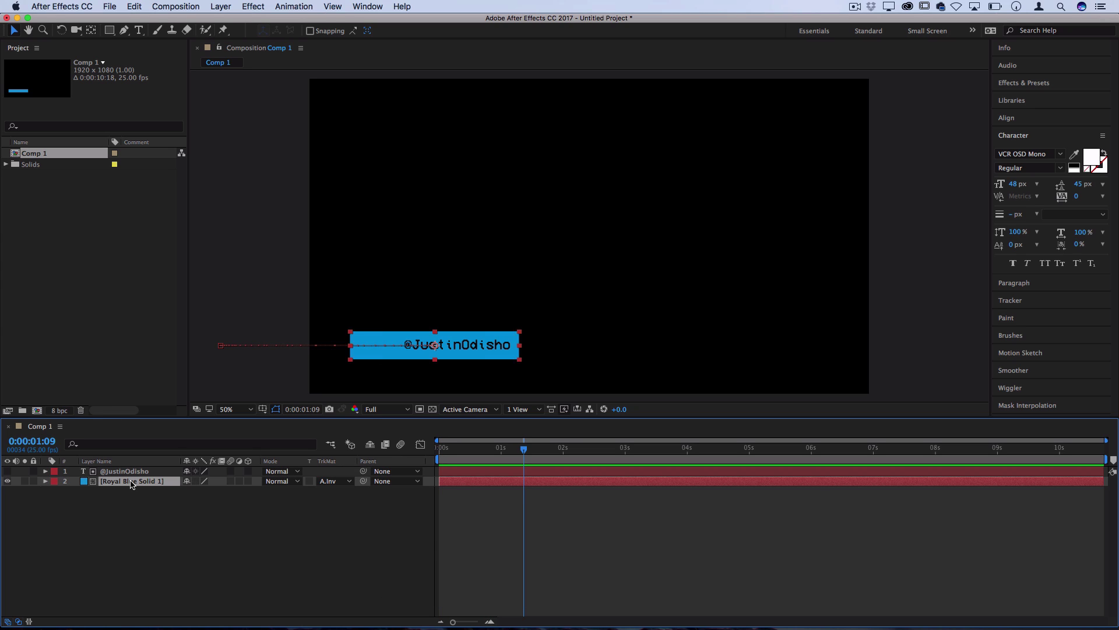
key("super+c")
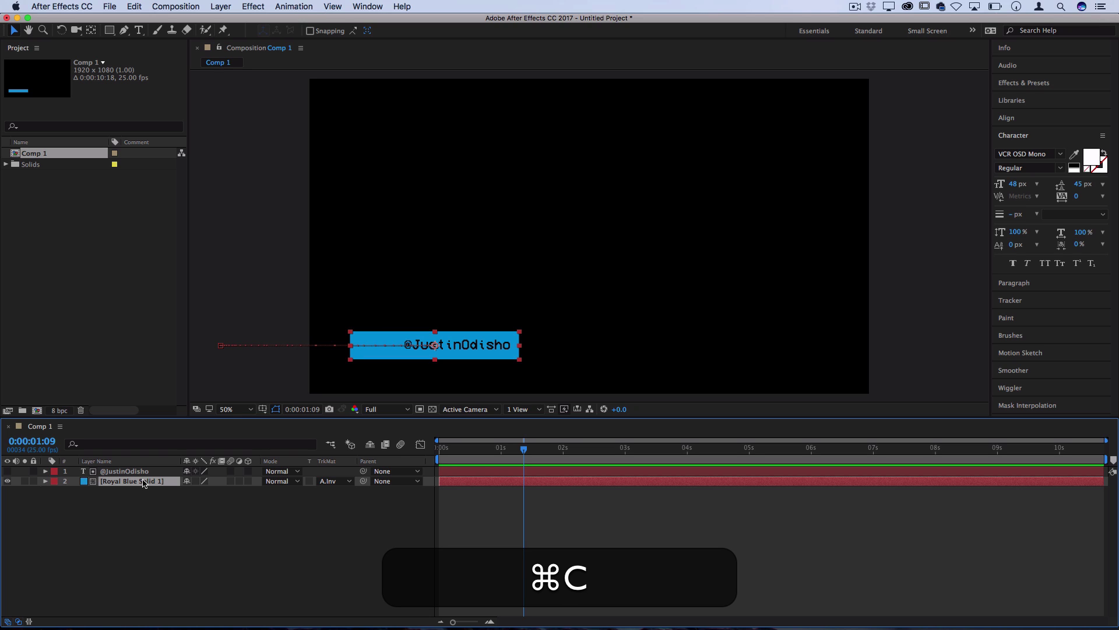
key("super+v")
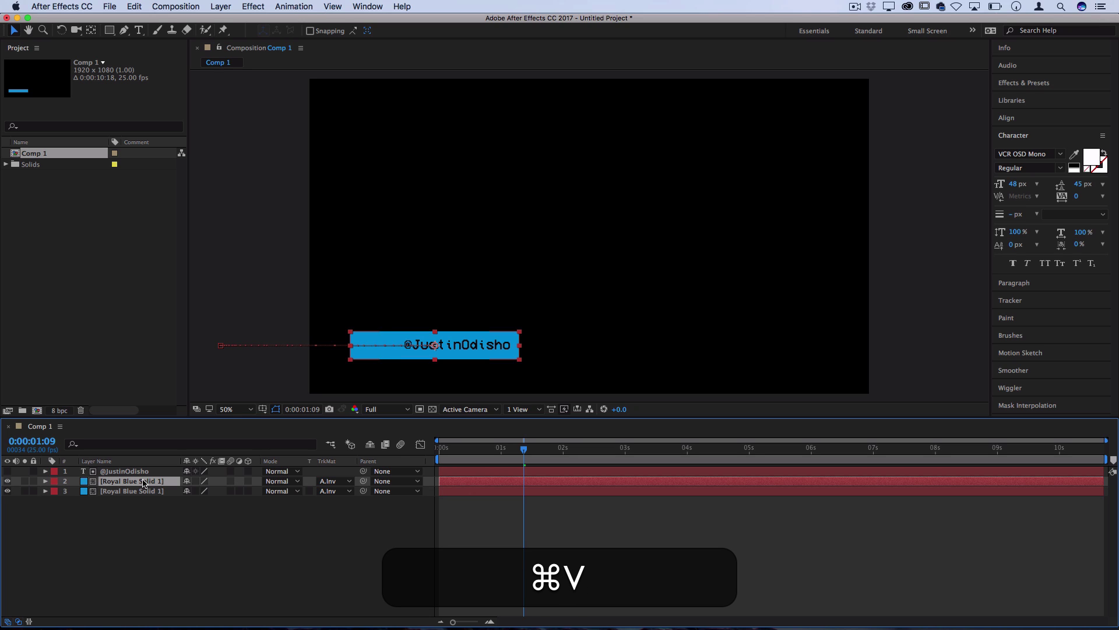
left_click(145, 493)
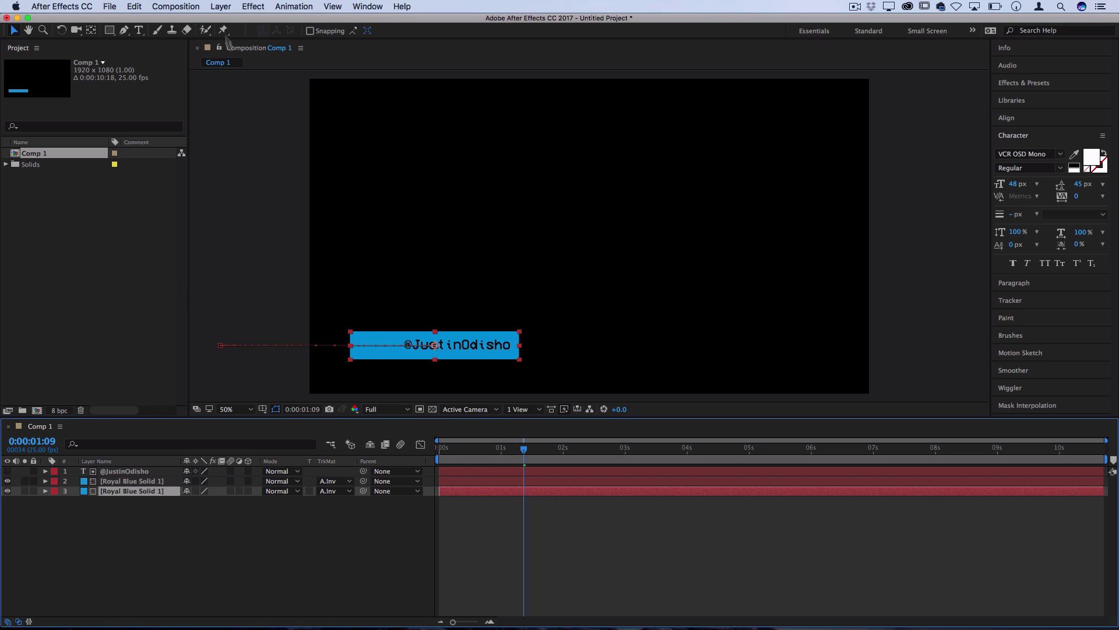
left_click(220, 6)
left_click(229, 33)
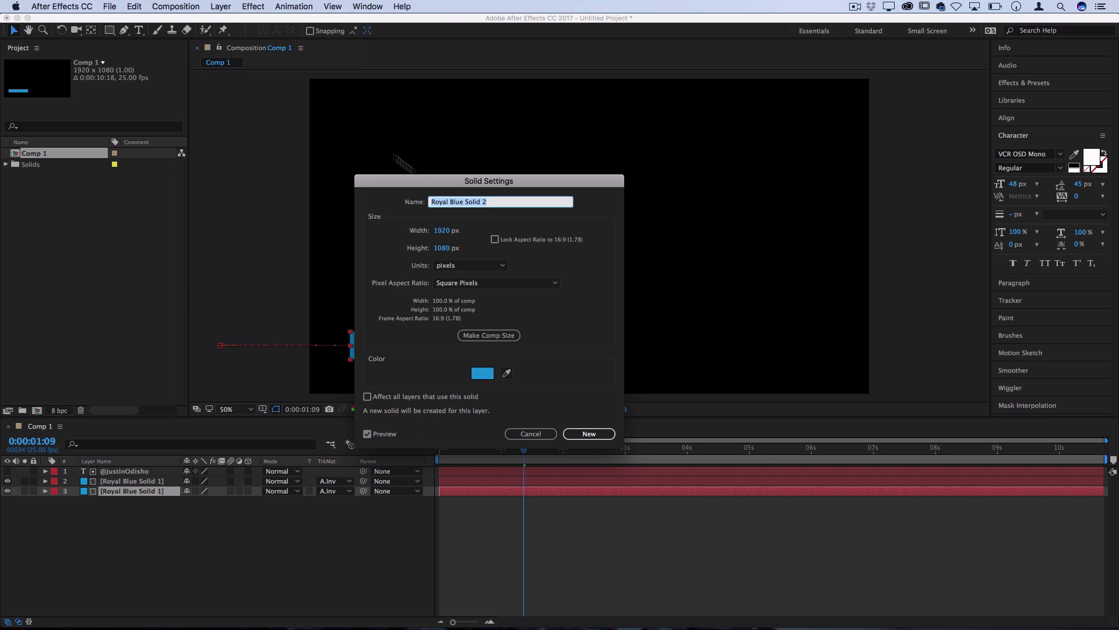
left_click(484, 373)
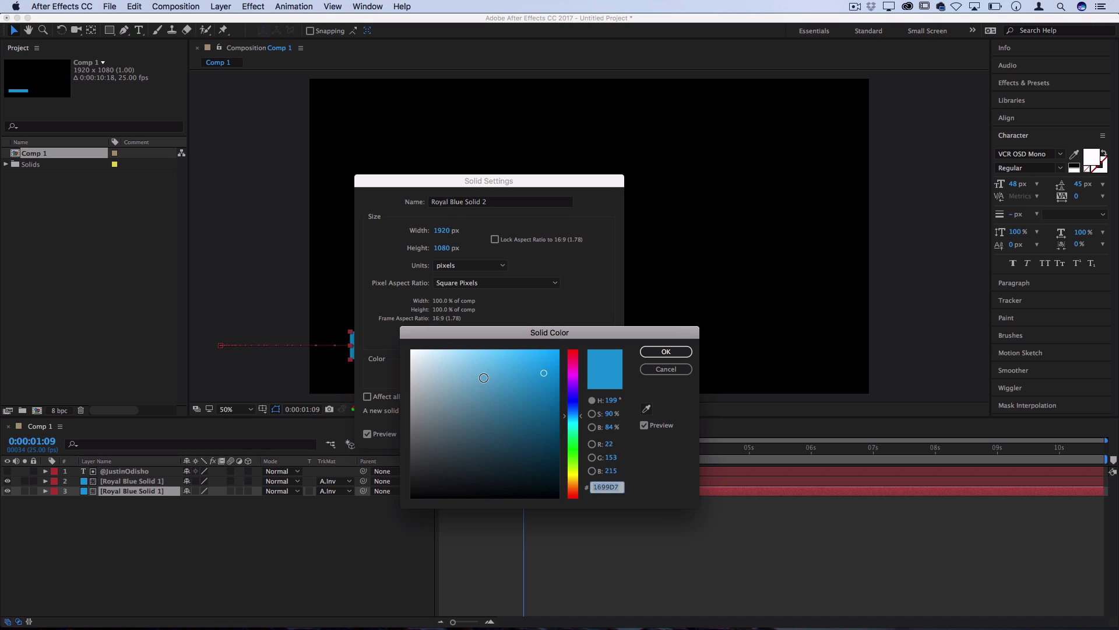
left_click_drag(483, 376, 333, 307)
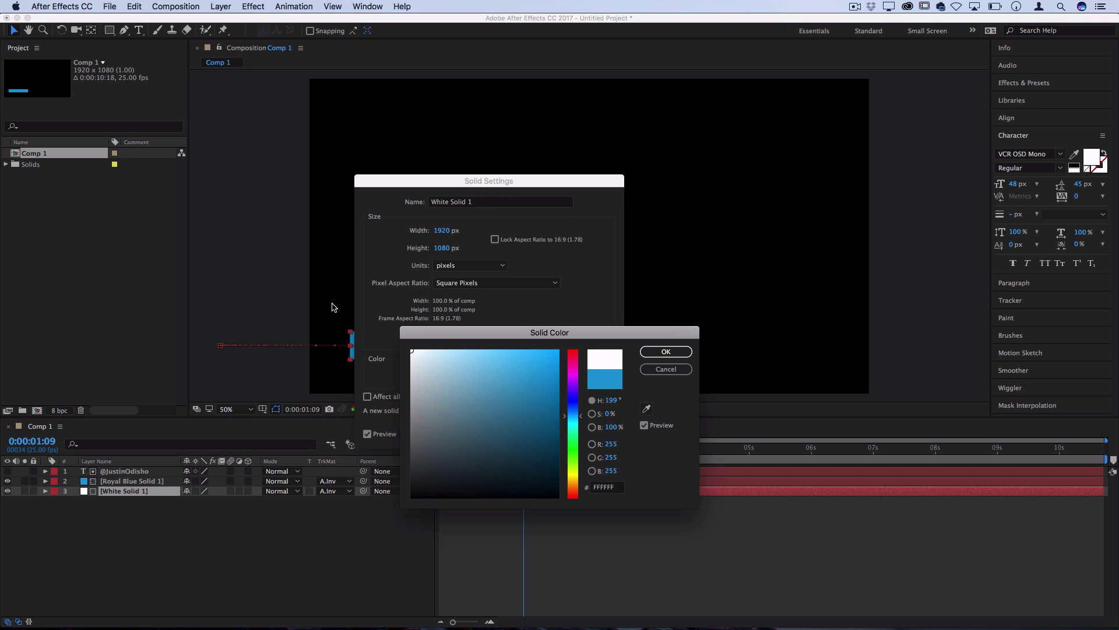
left_click(673, 352)
left_click(592, 432)
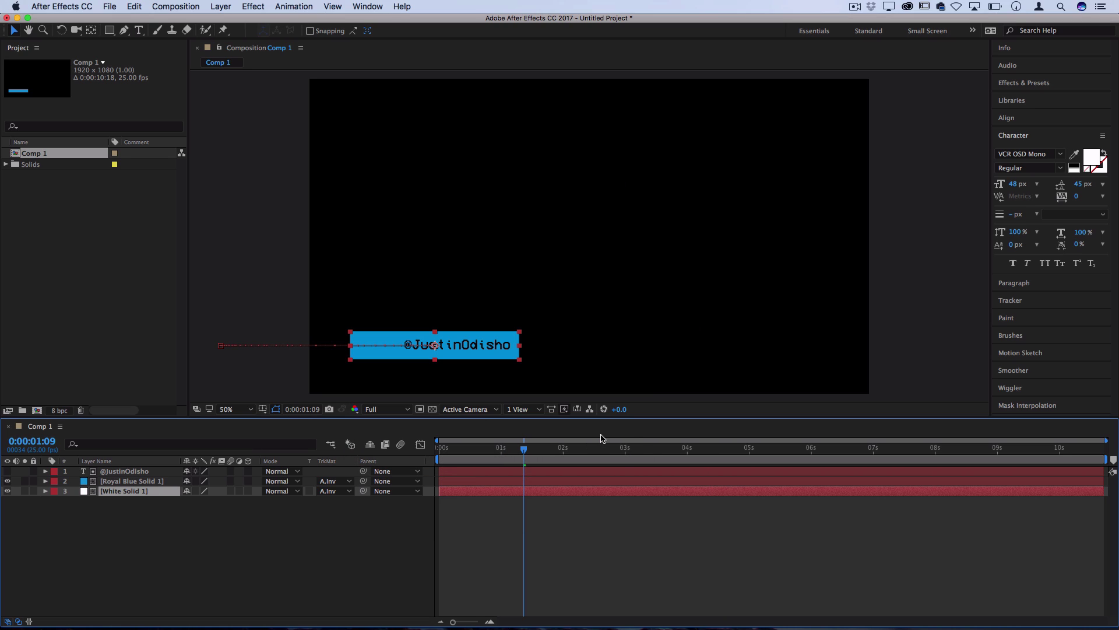
Set the white solid's track matte to No Track Matte and reselect White Solid 1
left_click(343, 492)
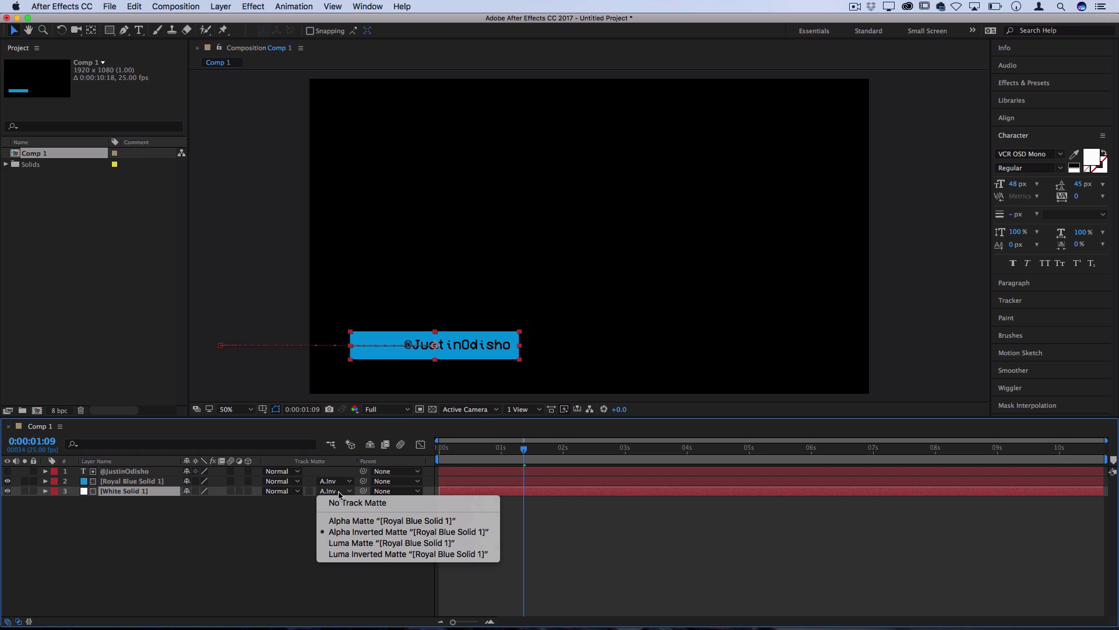
left_click(343, 505)
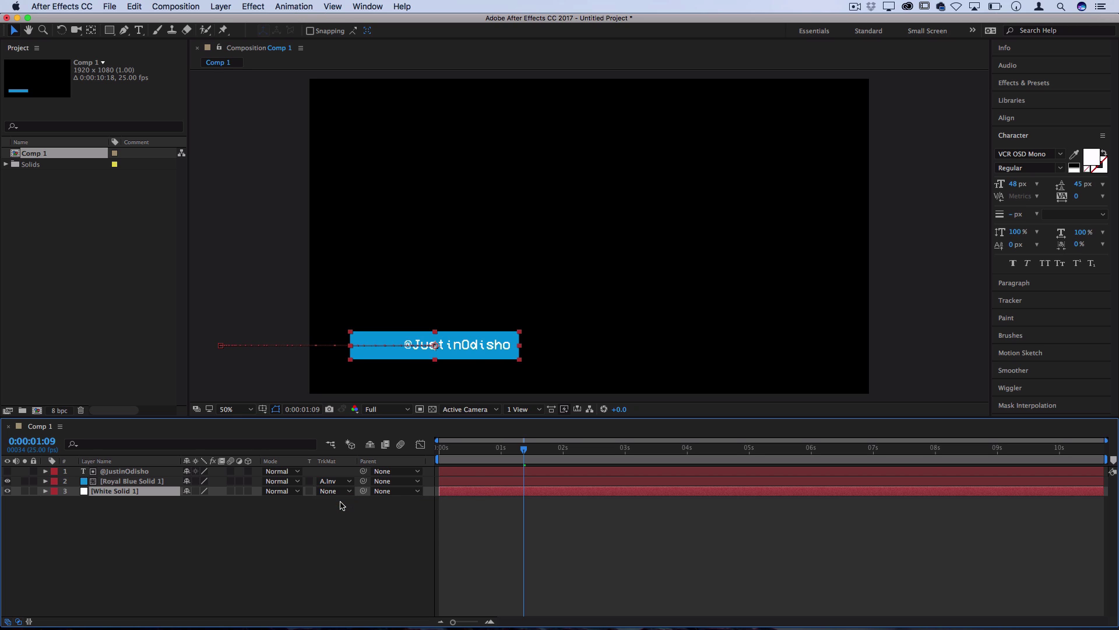
left_click(280, 532)
left_click(131, 496)
Shift White Solid 1 later in the timeline with two nudges right, then preview from the start
mouse_move(508, 449)
left_mouse_down()
mouse_move(444, 449)
mouse_move(501, 450)
left_mouse_up()
left_click(465, 518)
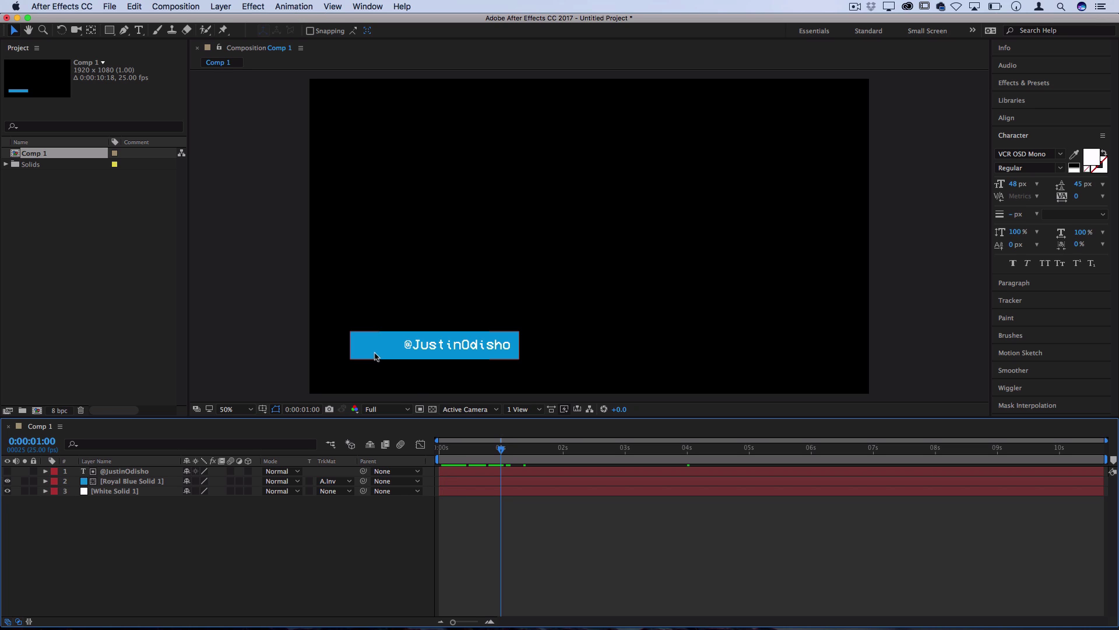
left_click(449, 491)
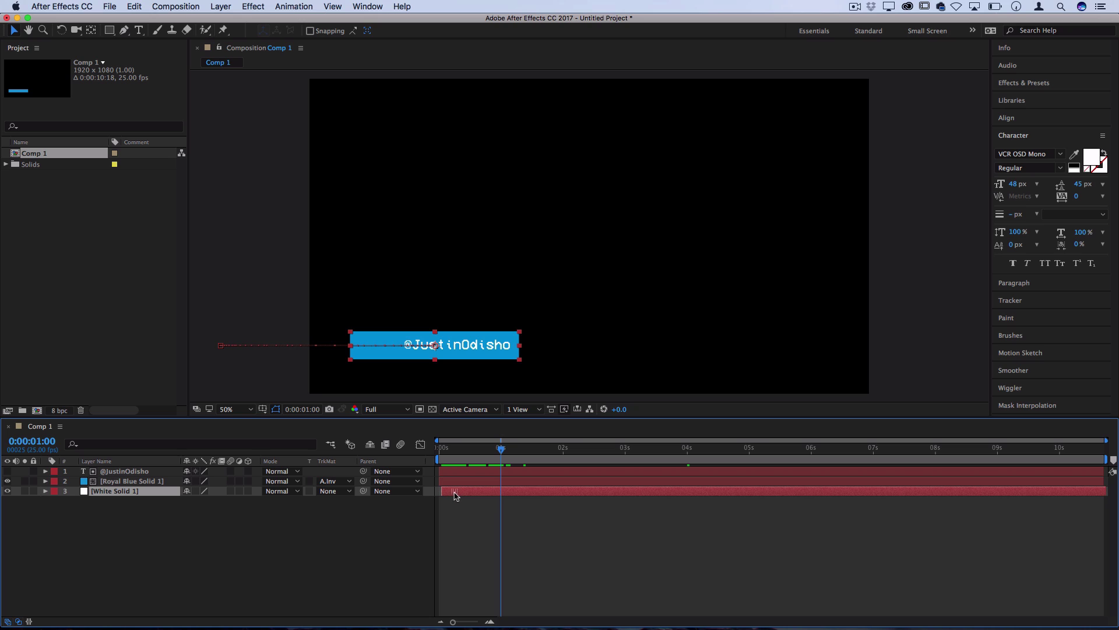
left_click_drag(455, 495, 459, 496)
key("Right")
key("Right")
key("Right")
key("Right")
key("Right")
key("Right")
key("Right")
key("Right")
key("Right")
key("Right")
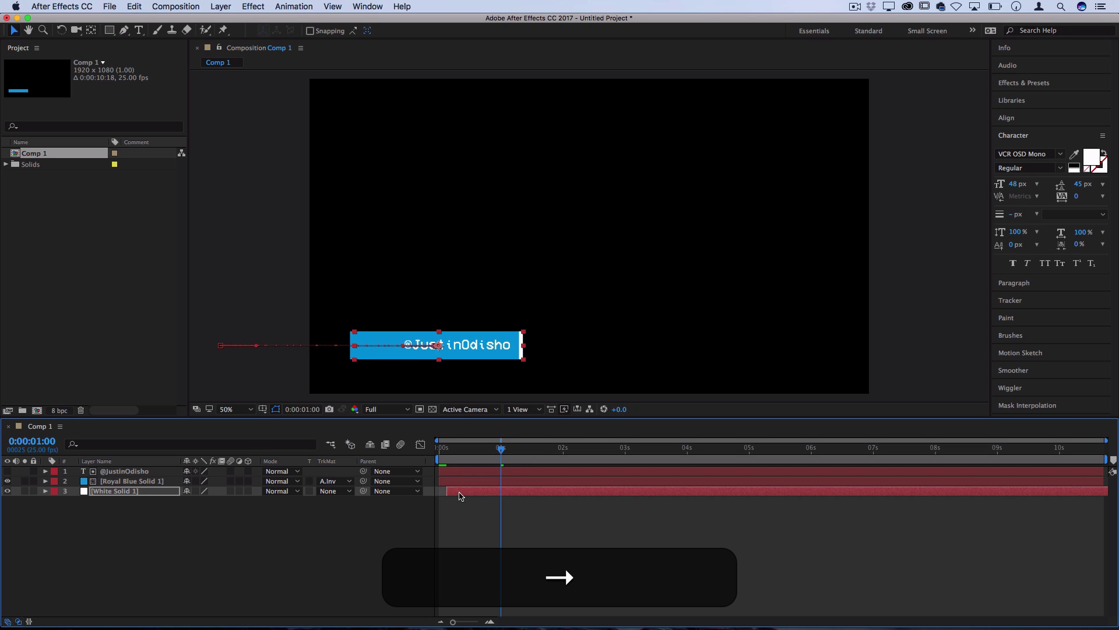
key("Right")
key("Right")
key("Right")
key("Right")
key("Right")
key("Right")
key("Right")
key("Right")
key("Right")
key("Right")
left_click_drag(500, 448, 368, 541)
key("space")
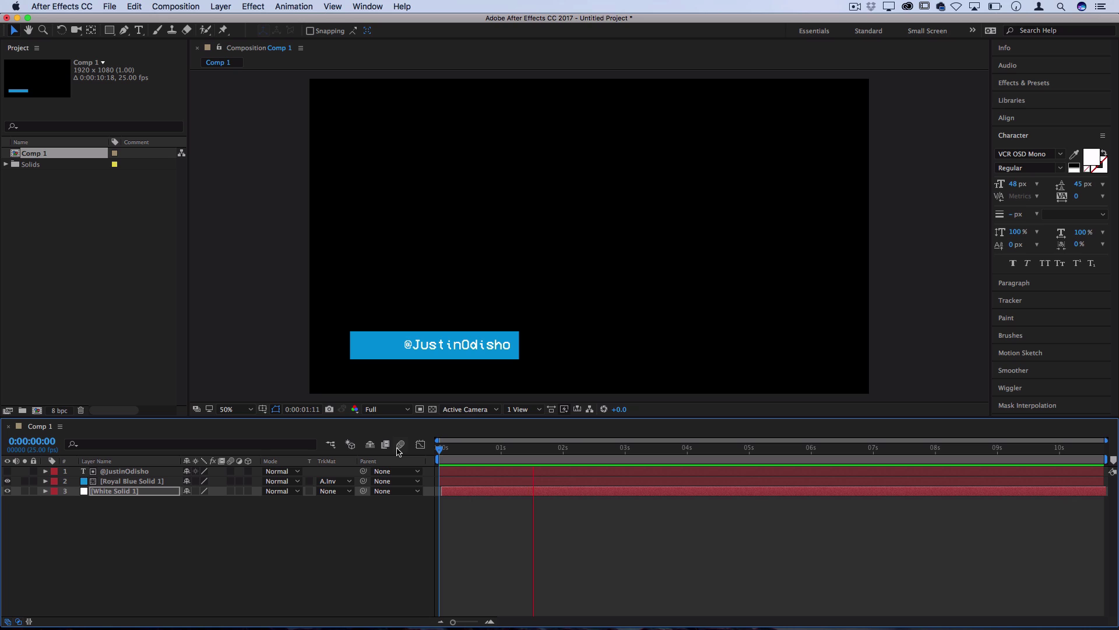
key("space")
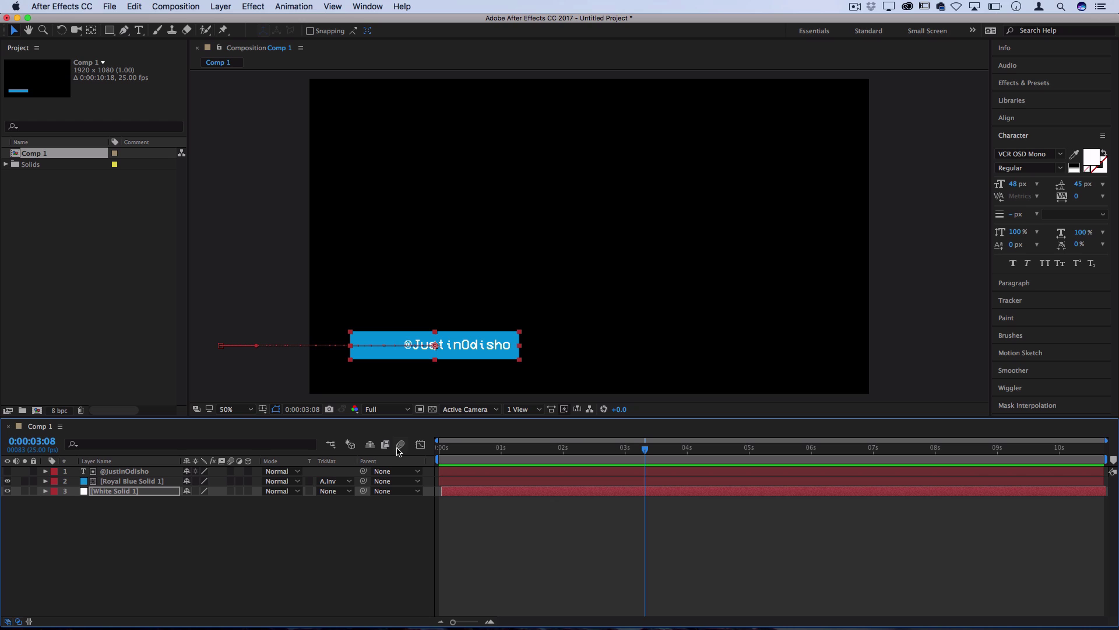
left_click(462, 371)
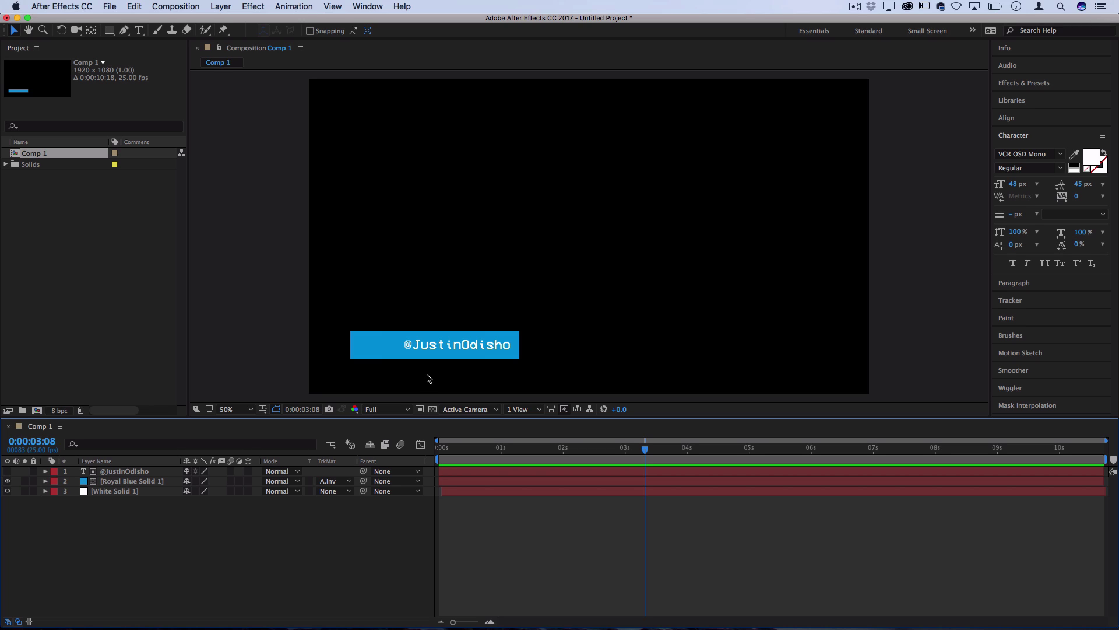
Create a new white solid, shrink it into a thin strip under the name bar, and reveal its properties
left_click(228, 6)
mouse_move(227, 22)
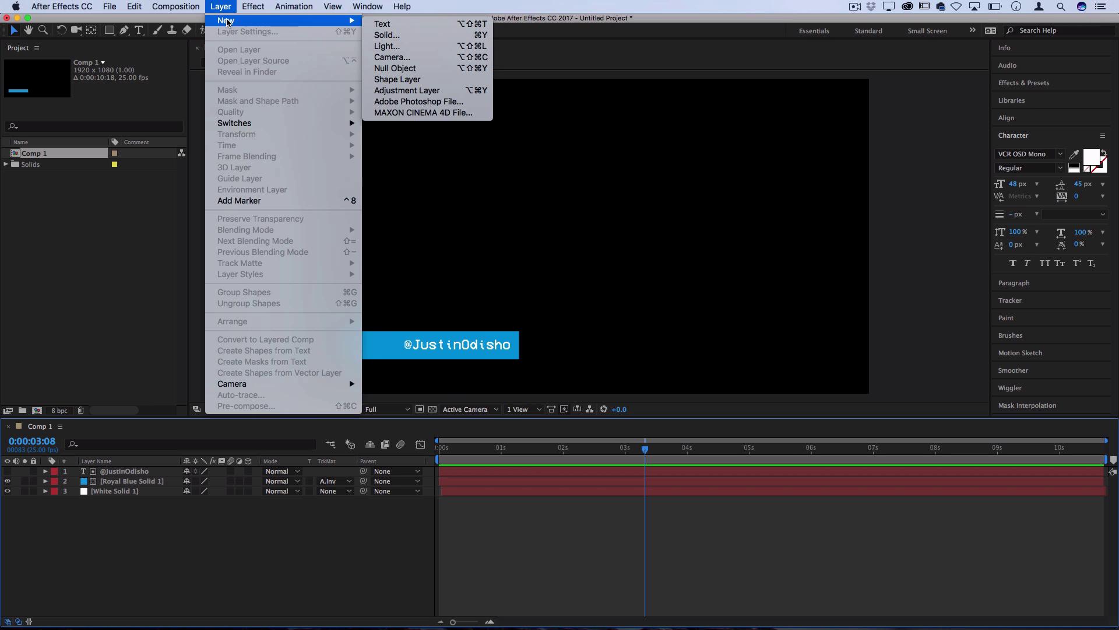
left_click(387, 35)
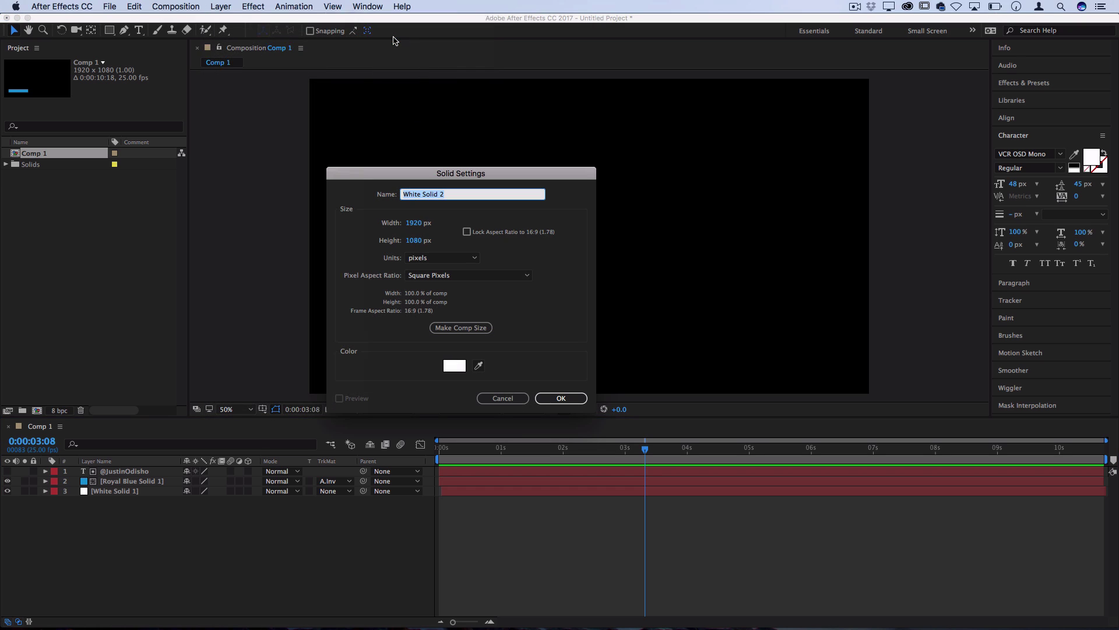
left_click(561, 398)
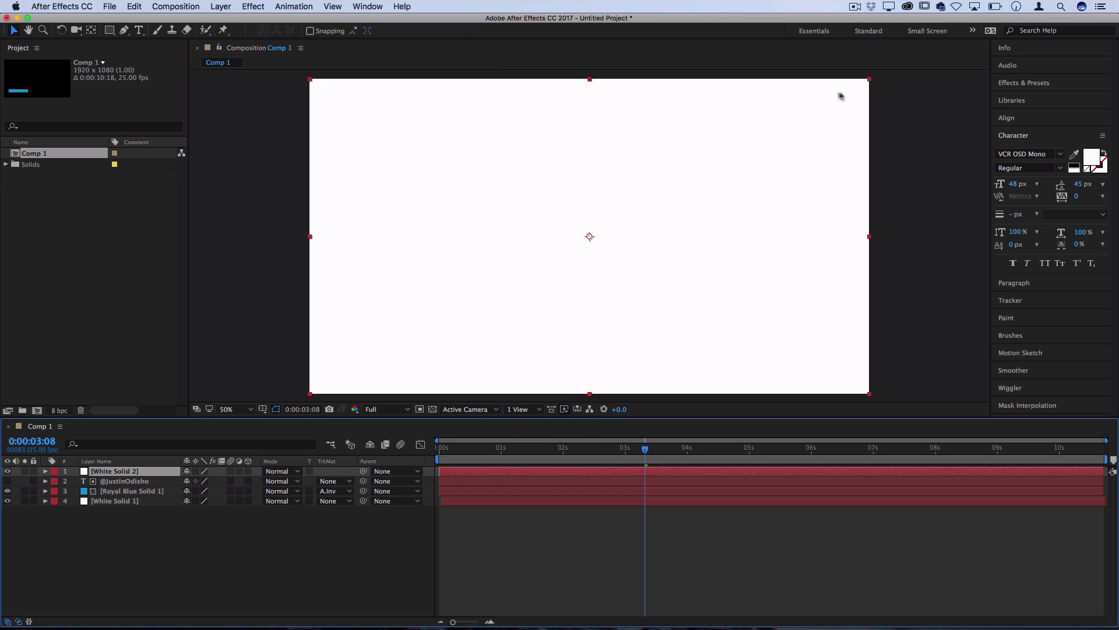
left_click_drag(869, 80, 495, 373)
left_click(548, 370)
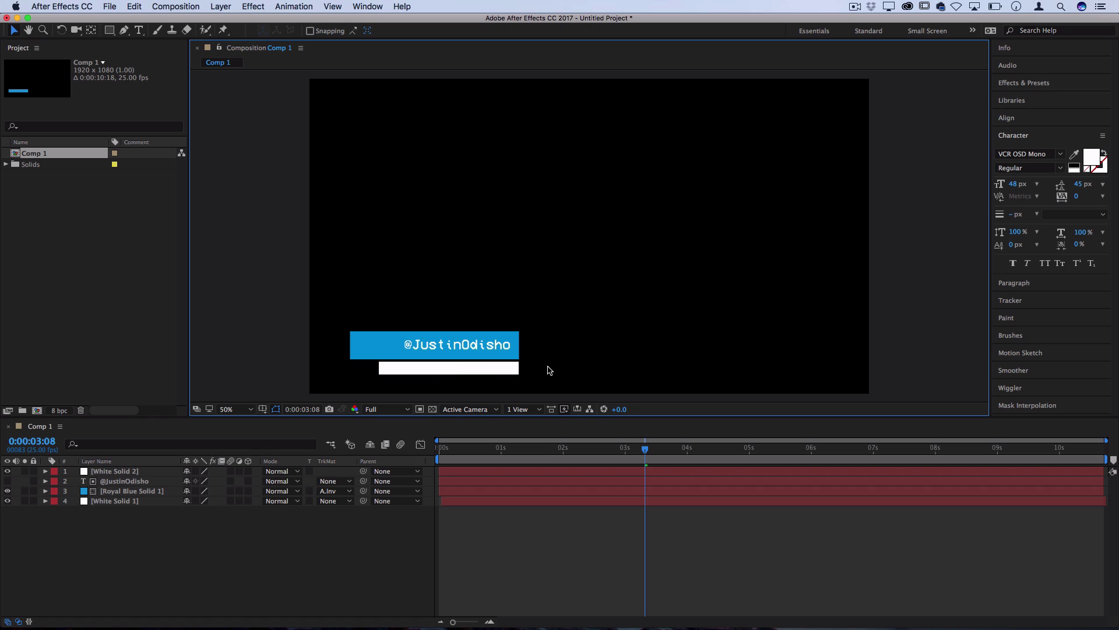
left_click(63, 474)
left_click(46, 472)
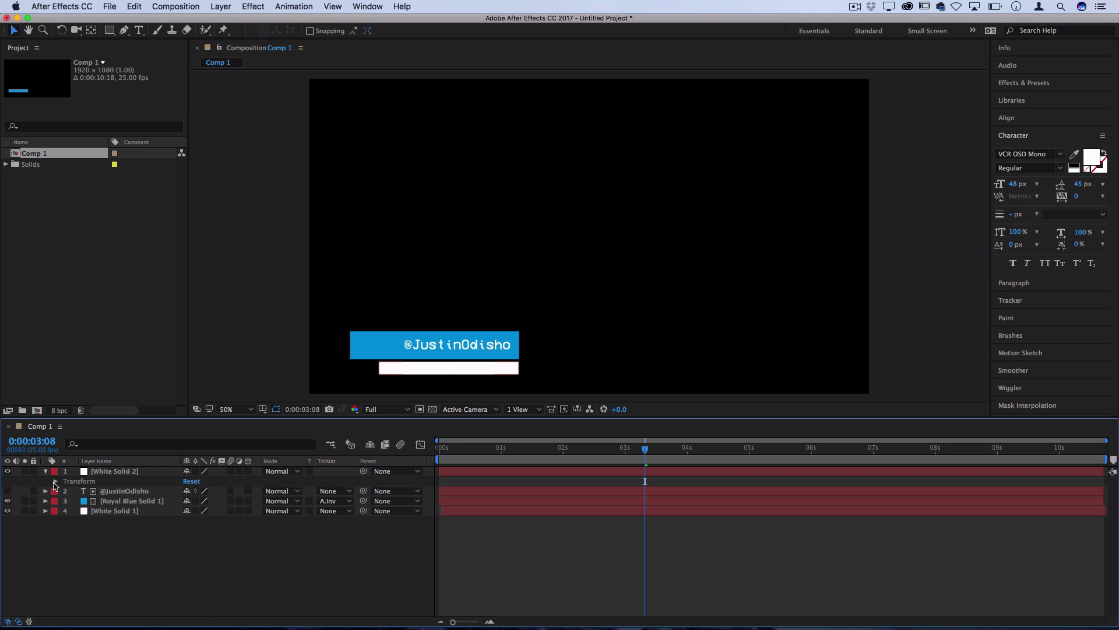
Keyframe the white bar's Position from below frame (Y 1105 and lower) at 0:00 up into frame at 0:23
left_click(56, 481)
key("Home")
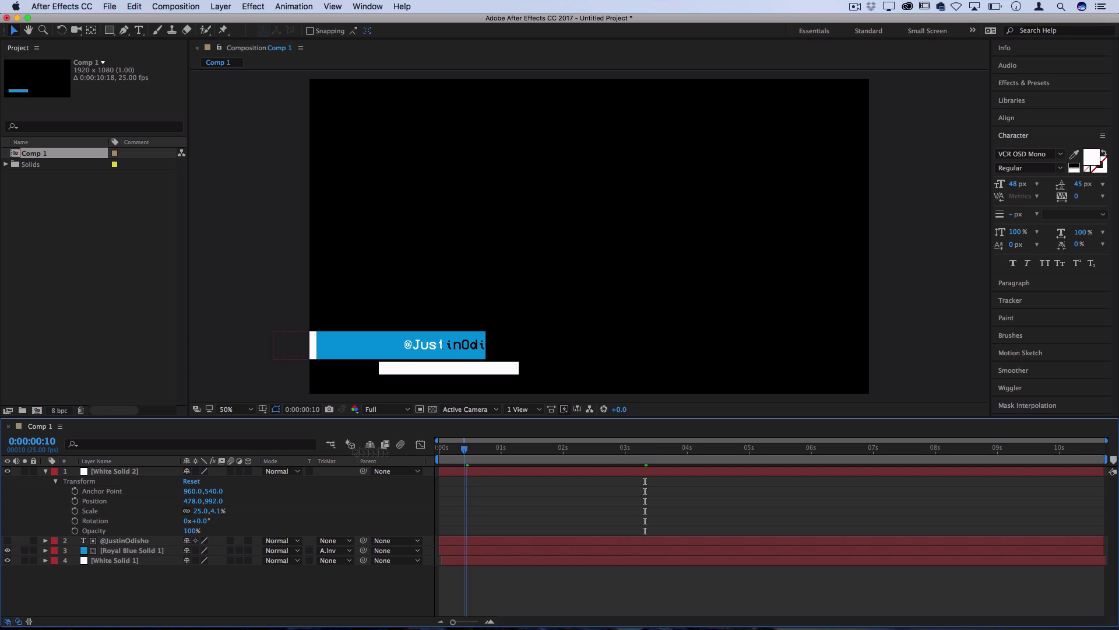
left_click(75, 500)
left_click(215, 500)
type("1105")
key("Return")
left_click_drag(334, 501, 348, 502)
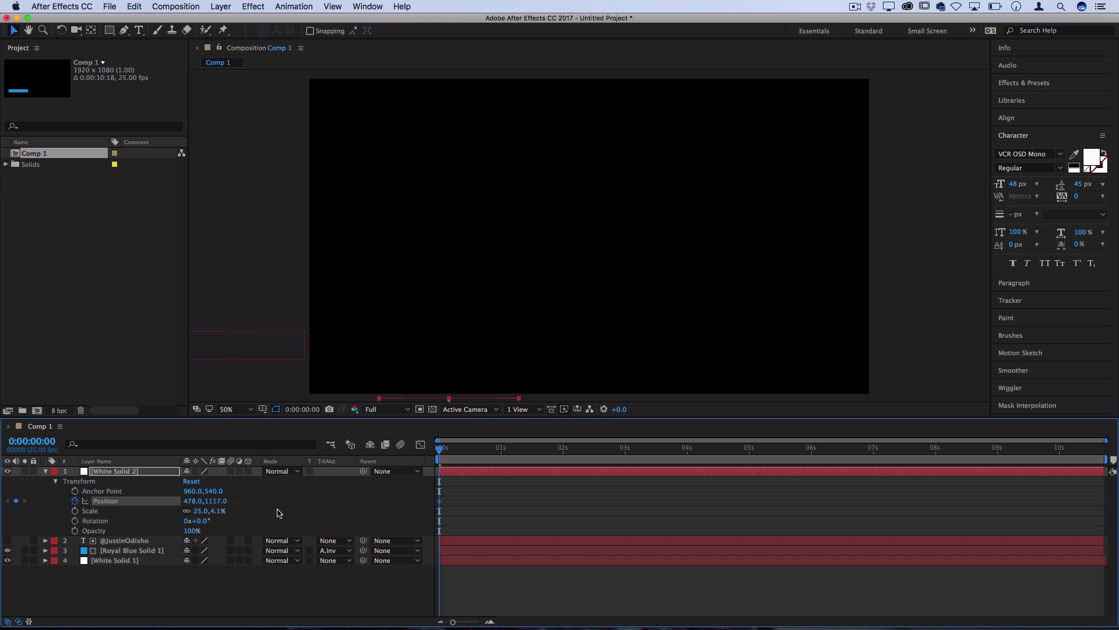
left_click_drag(455, 454, 496, 454)
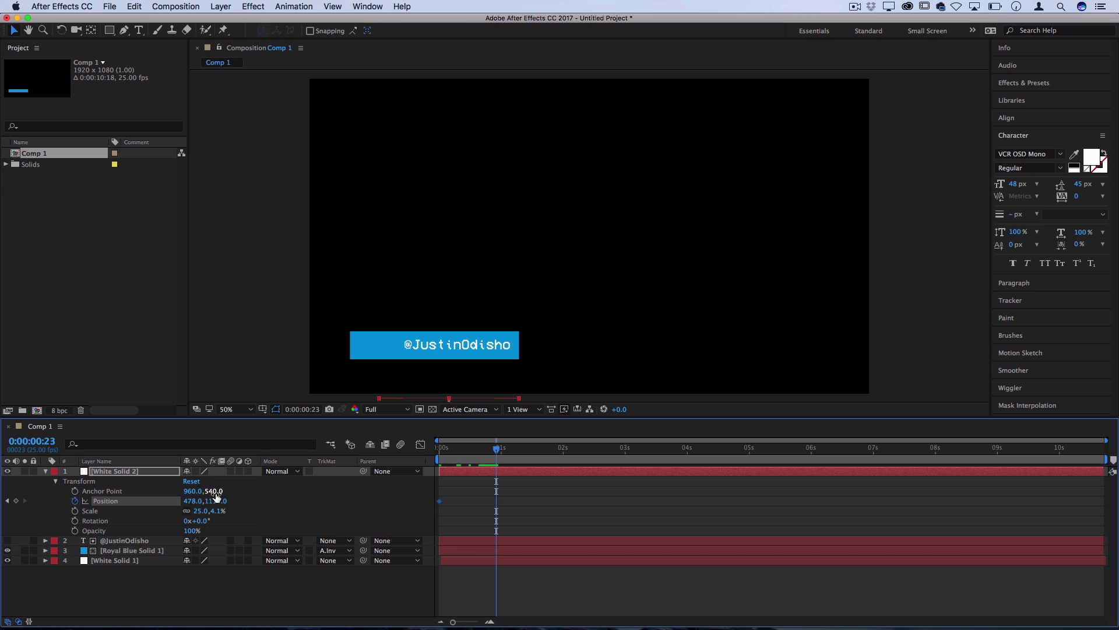
left_click_drag(217, 501, 145, 503)
Ease both Position keyframes with 80% incoming and 80% outgoing influence
left_click_drag(537, 523, 435, 496)
right_click(497, 508)
left_click(548, 608)
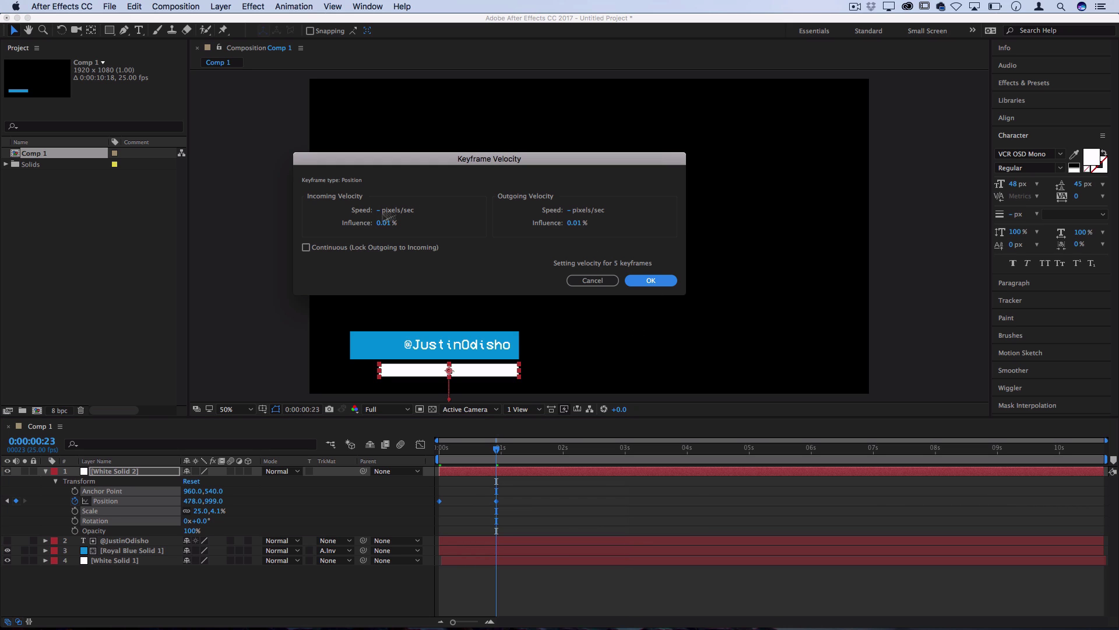
left_click(383, 223)
type("80")
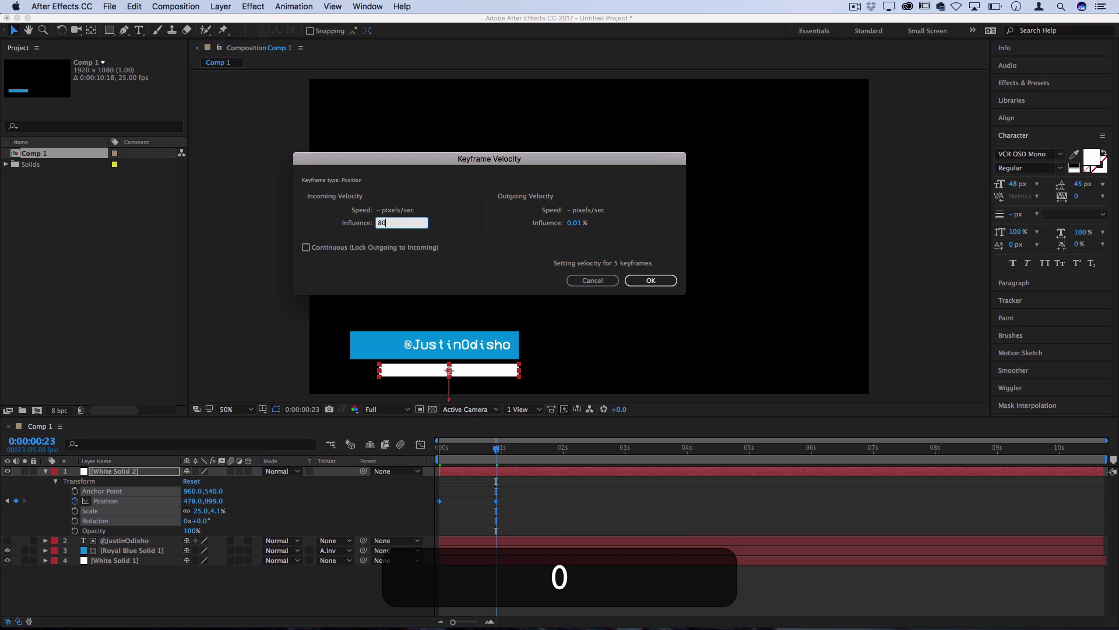
left_click(576, 223)
type("80")
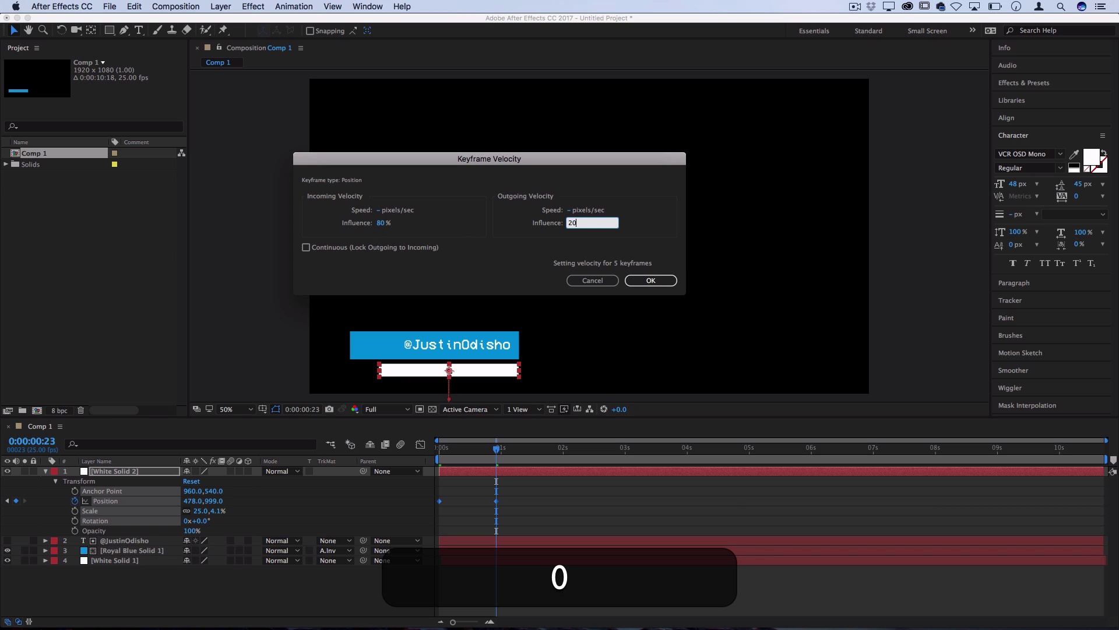
key("Return")
Preview the white bar rising, then play the whole lower-third
key("space")
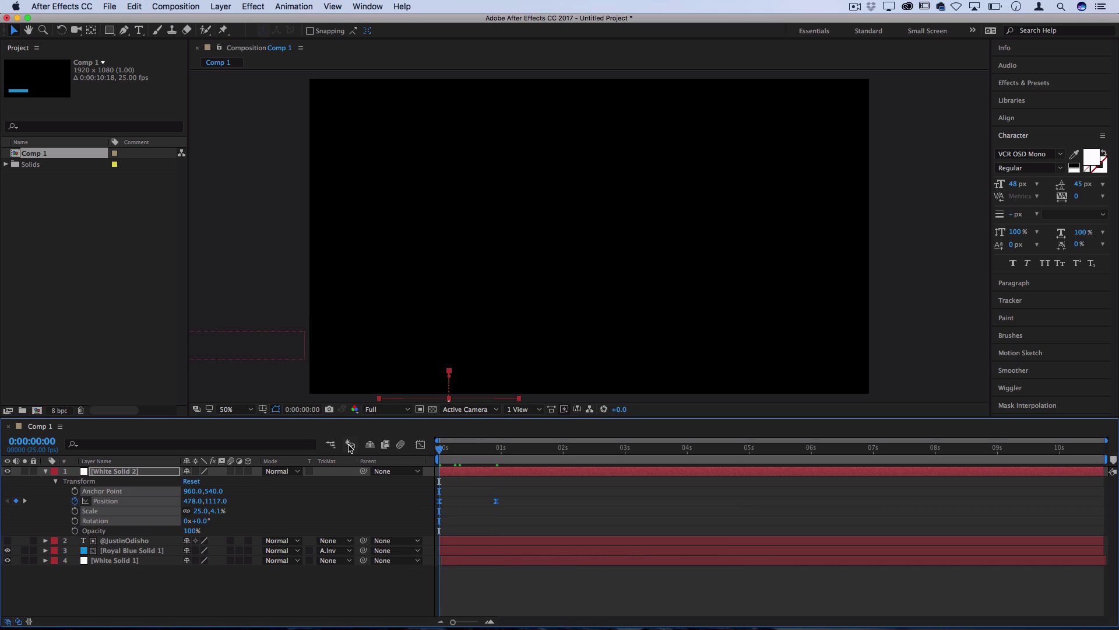
key("space")
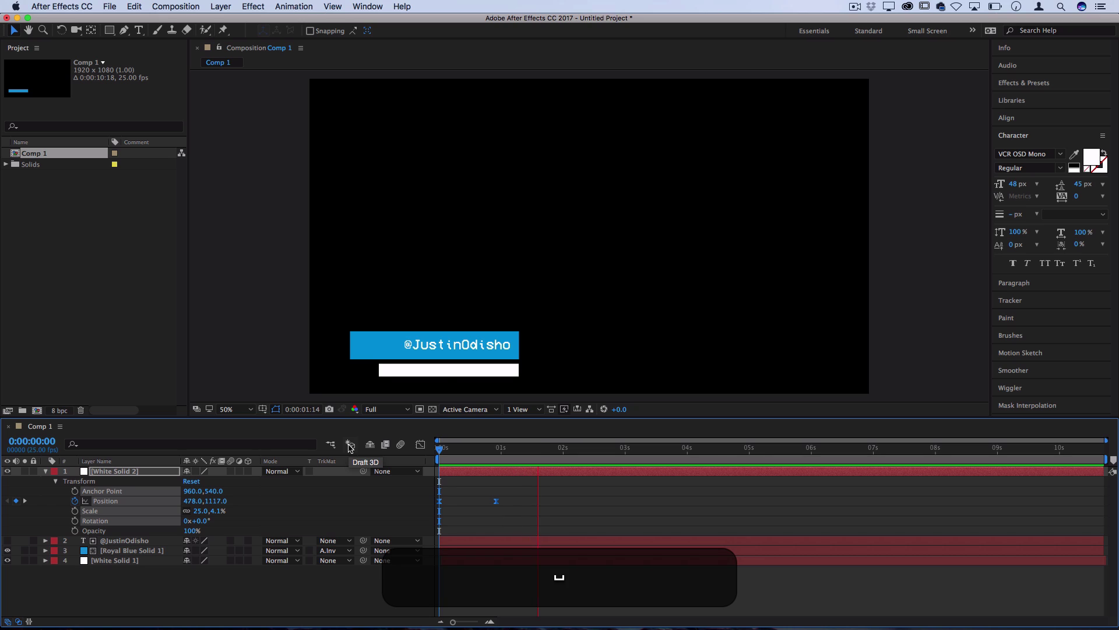
left_click(489, 382)
key("space")
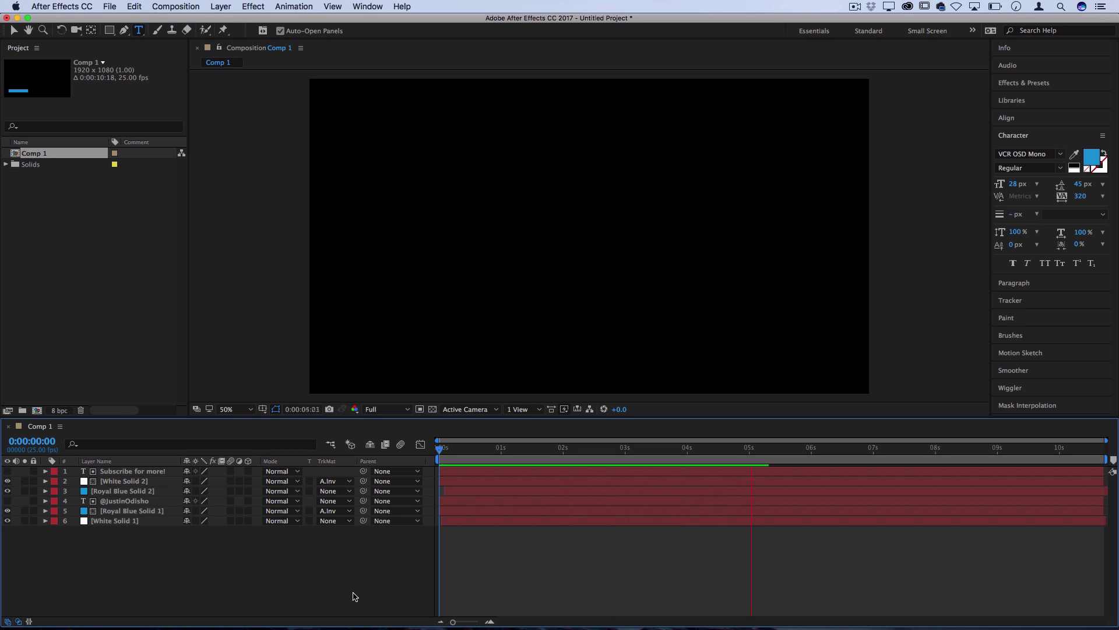
Stop playback, turn on the transparency grid, and replay the lower-third from near the start
key("space")
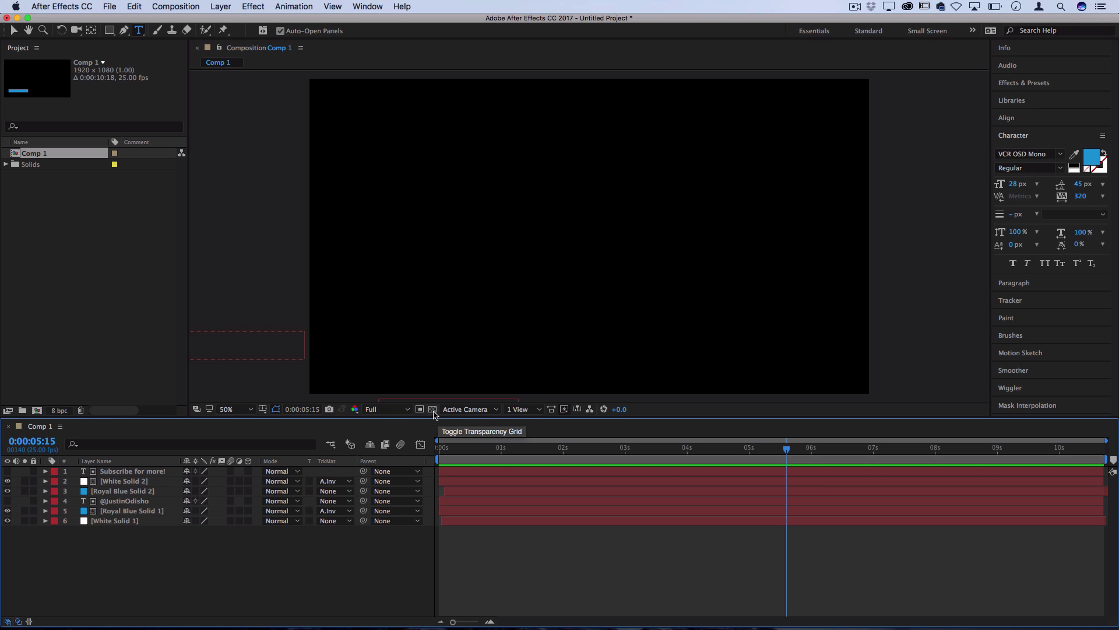
left_click(434, 409)
left_click(445, 449)
key("space")
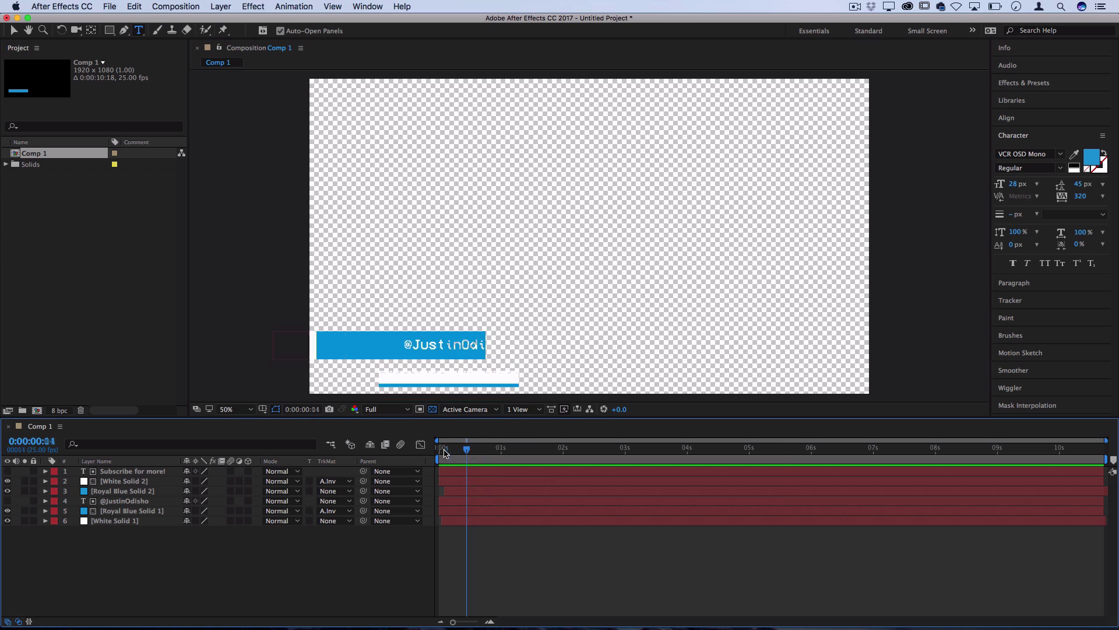
Stop the preview at 0:00:01:01 and add Comp 1 to the Render Queue
left_click(279, 234)
left_click(109, 7)
mouse_move(146, 190)
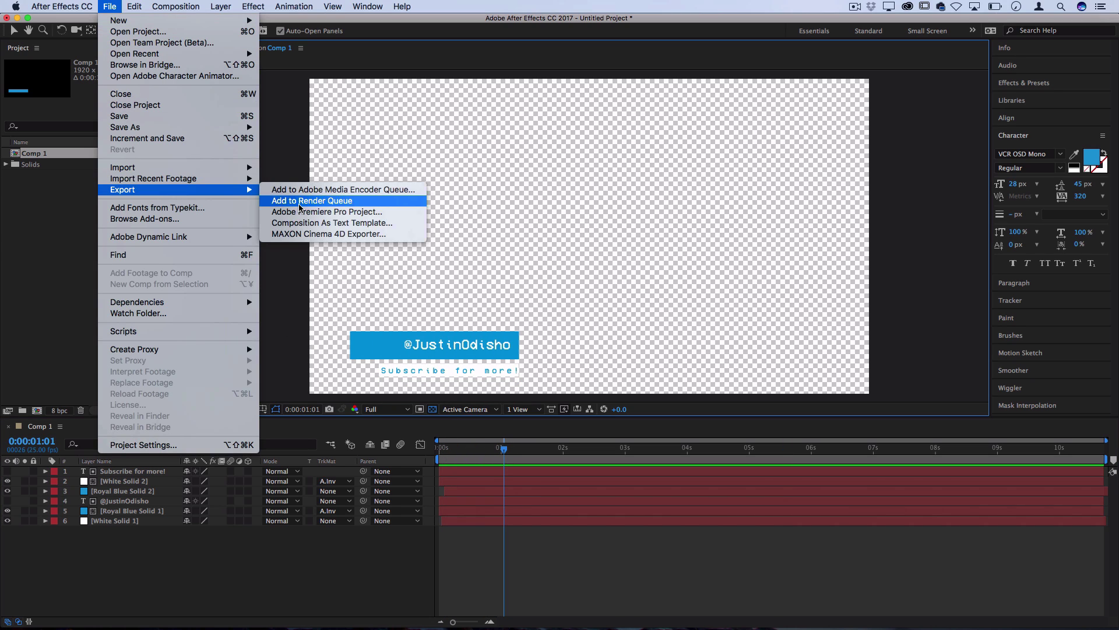
left_click(299, 201)
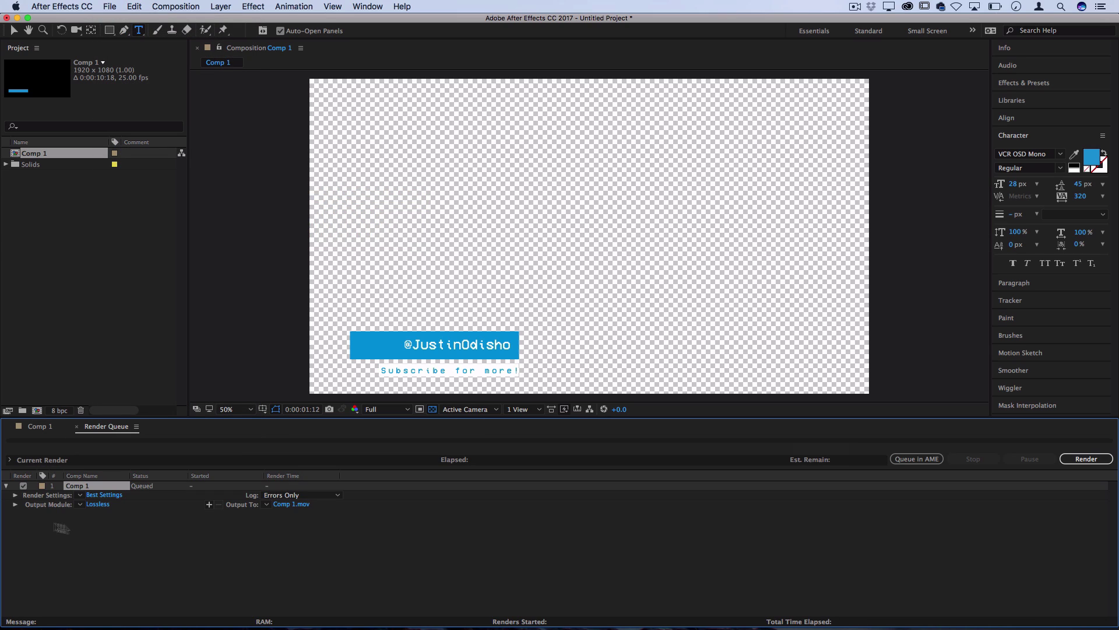
Set the Lossless output module's channels to RGB + Alpha
left_click(98, 505)
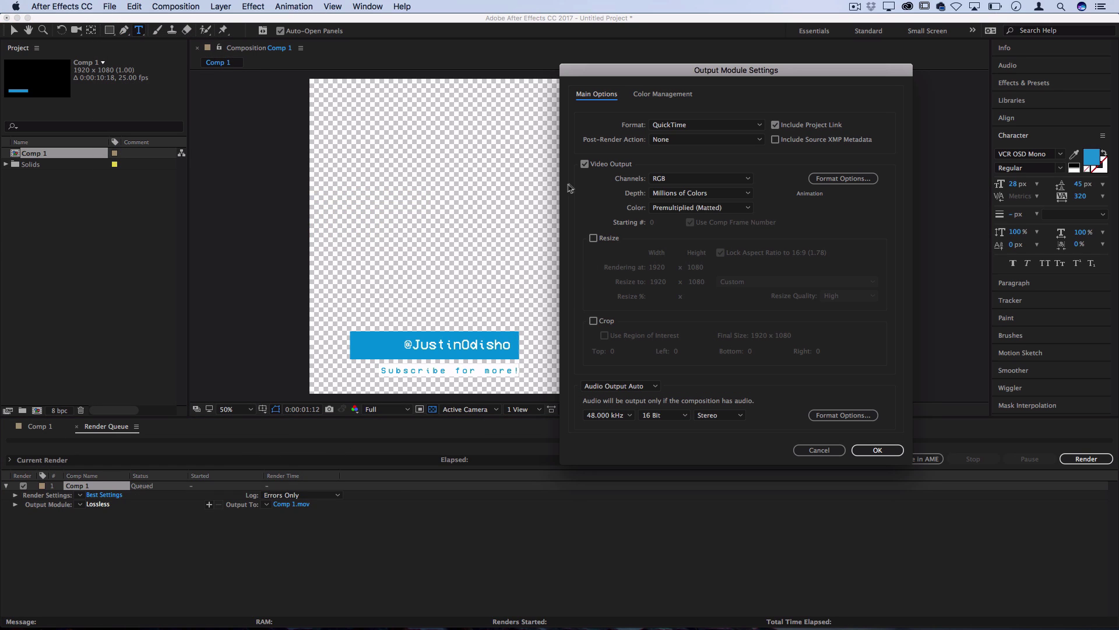
left_click(674, 180)
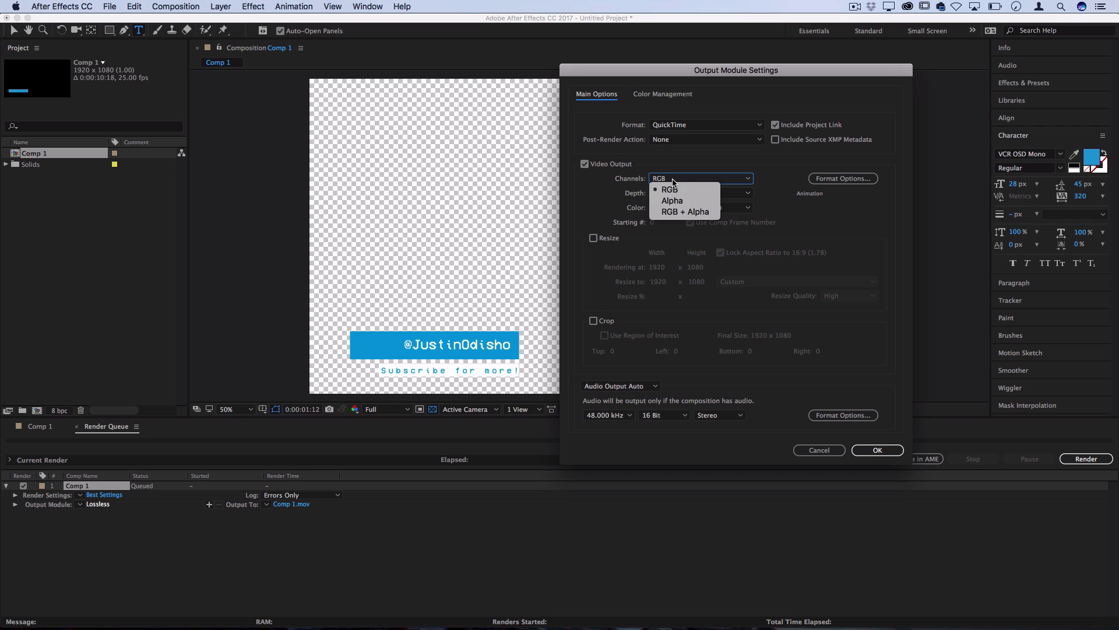
left_click(691, 213)
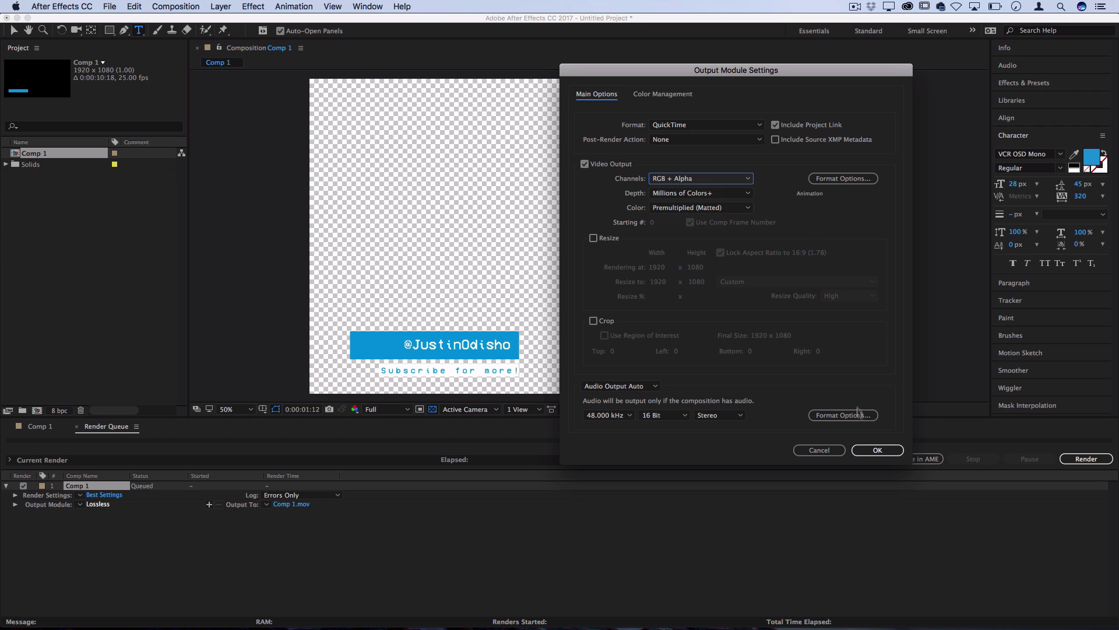
left_click(877, 450)
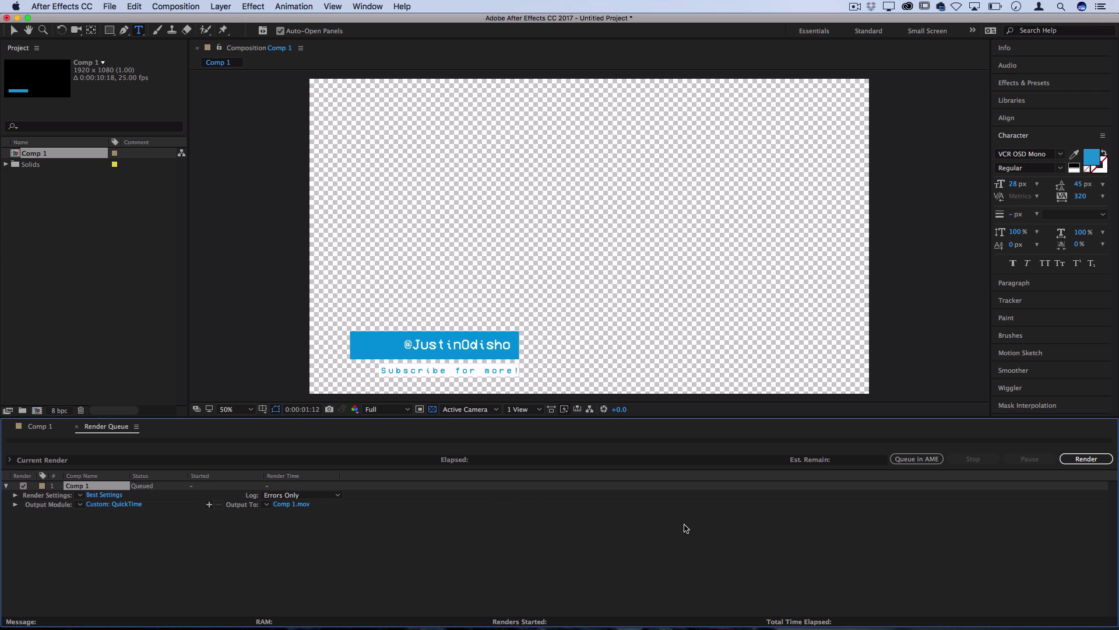
Render Comp 1, then reveal the desktop to reach the rendered movie
left_click(1100, 460)
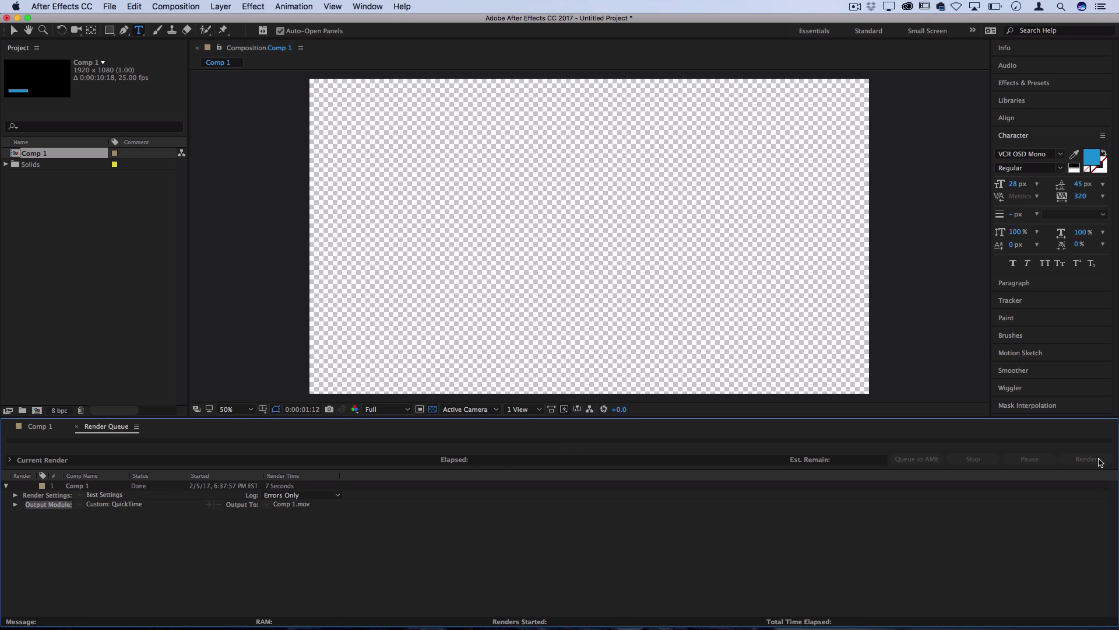
key("F11")
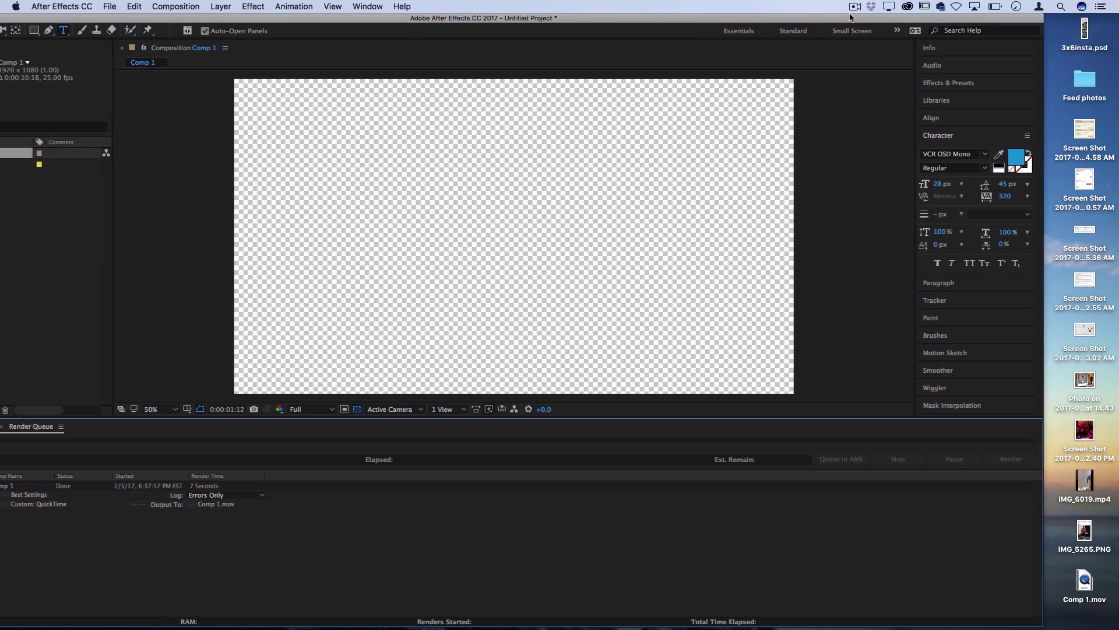